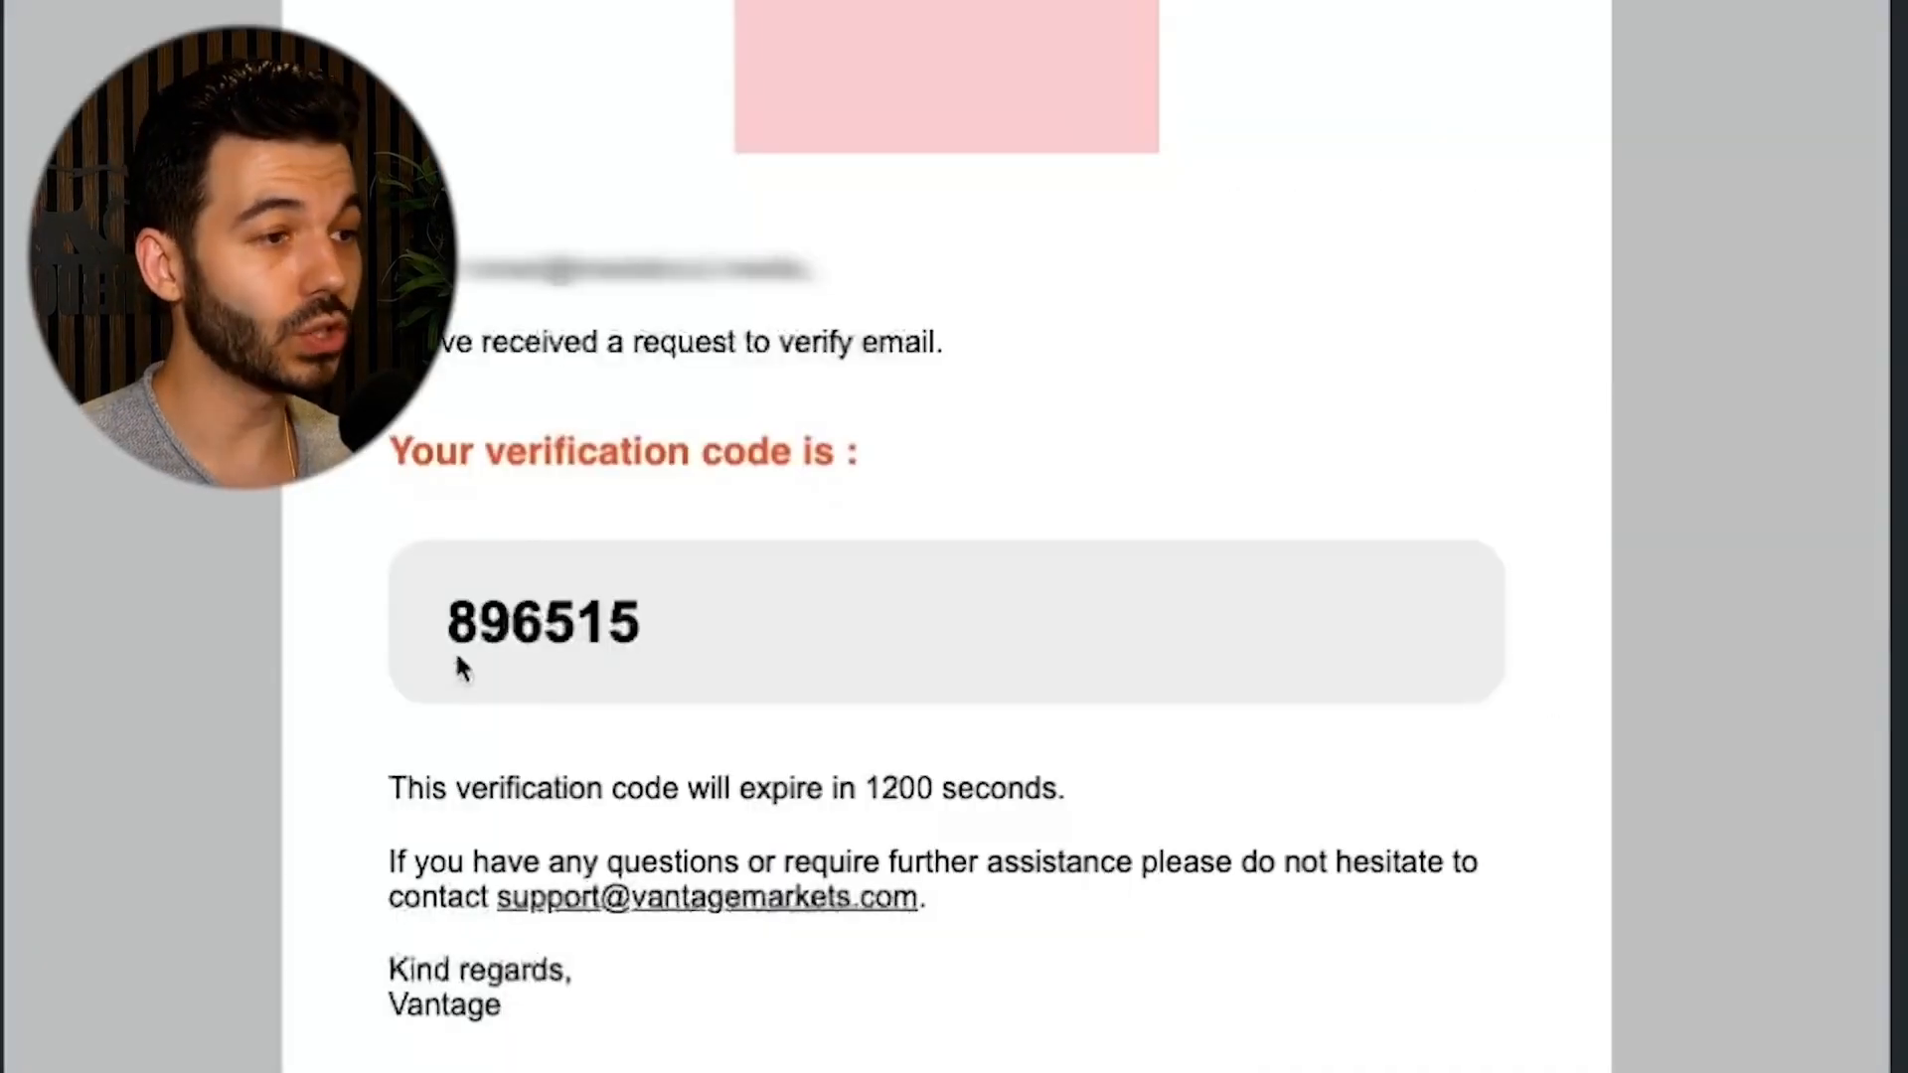
- Copy the verification code from the email into the email address verification form and submit it
double_click(531, 608)
key("ctrl+c")
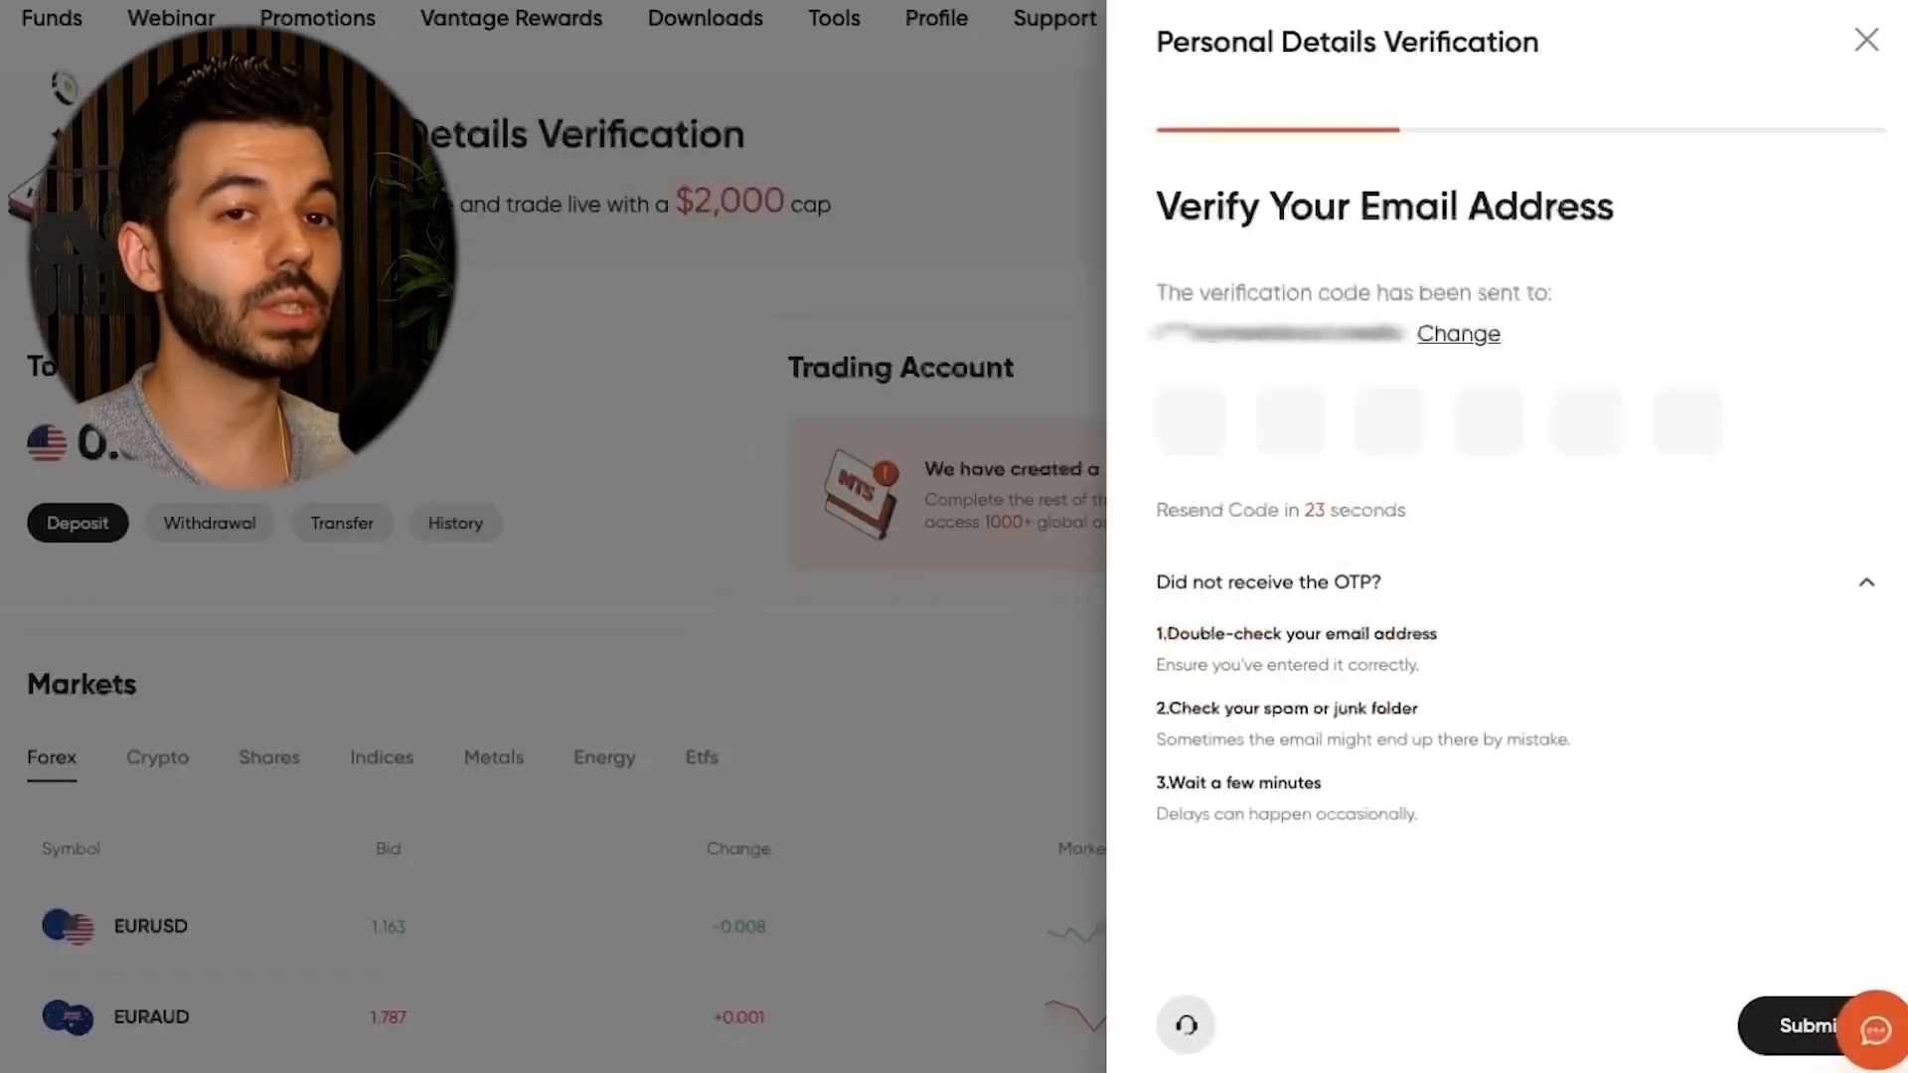
left_click(1205, 435)
key("ctrl+v")
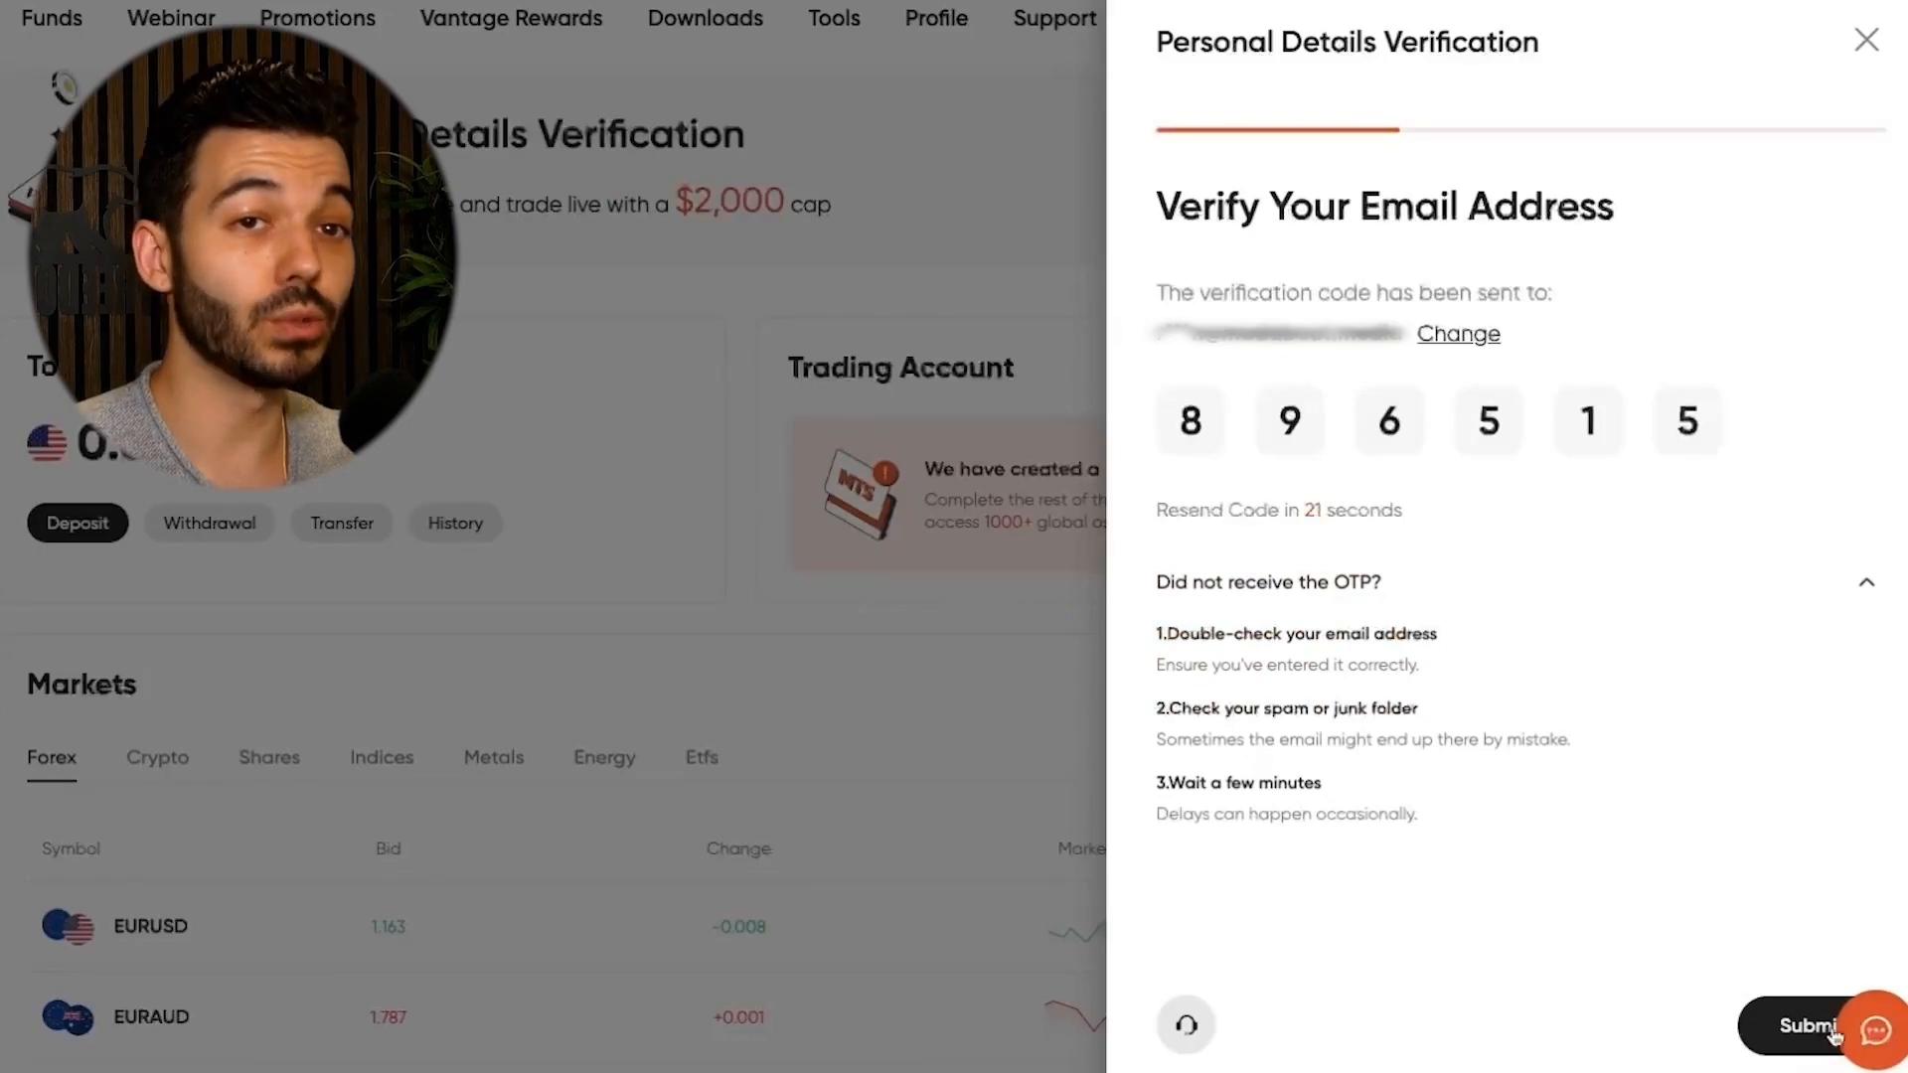
left_click(1795, 1024)
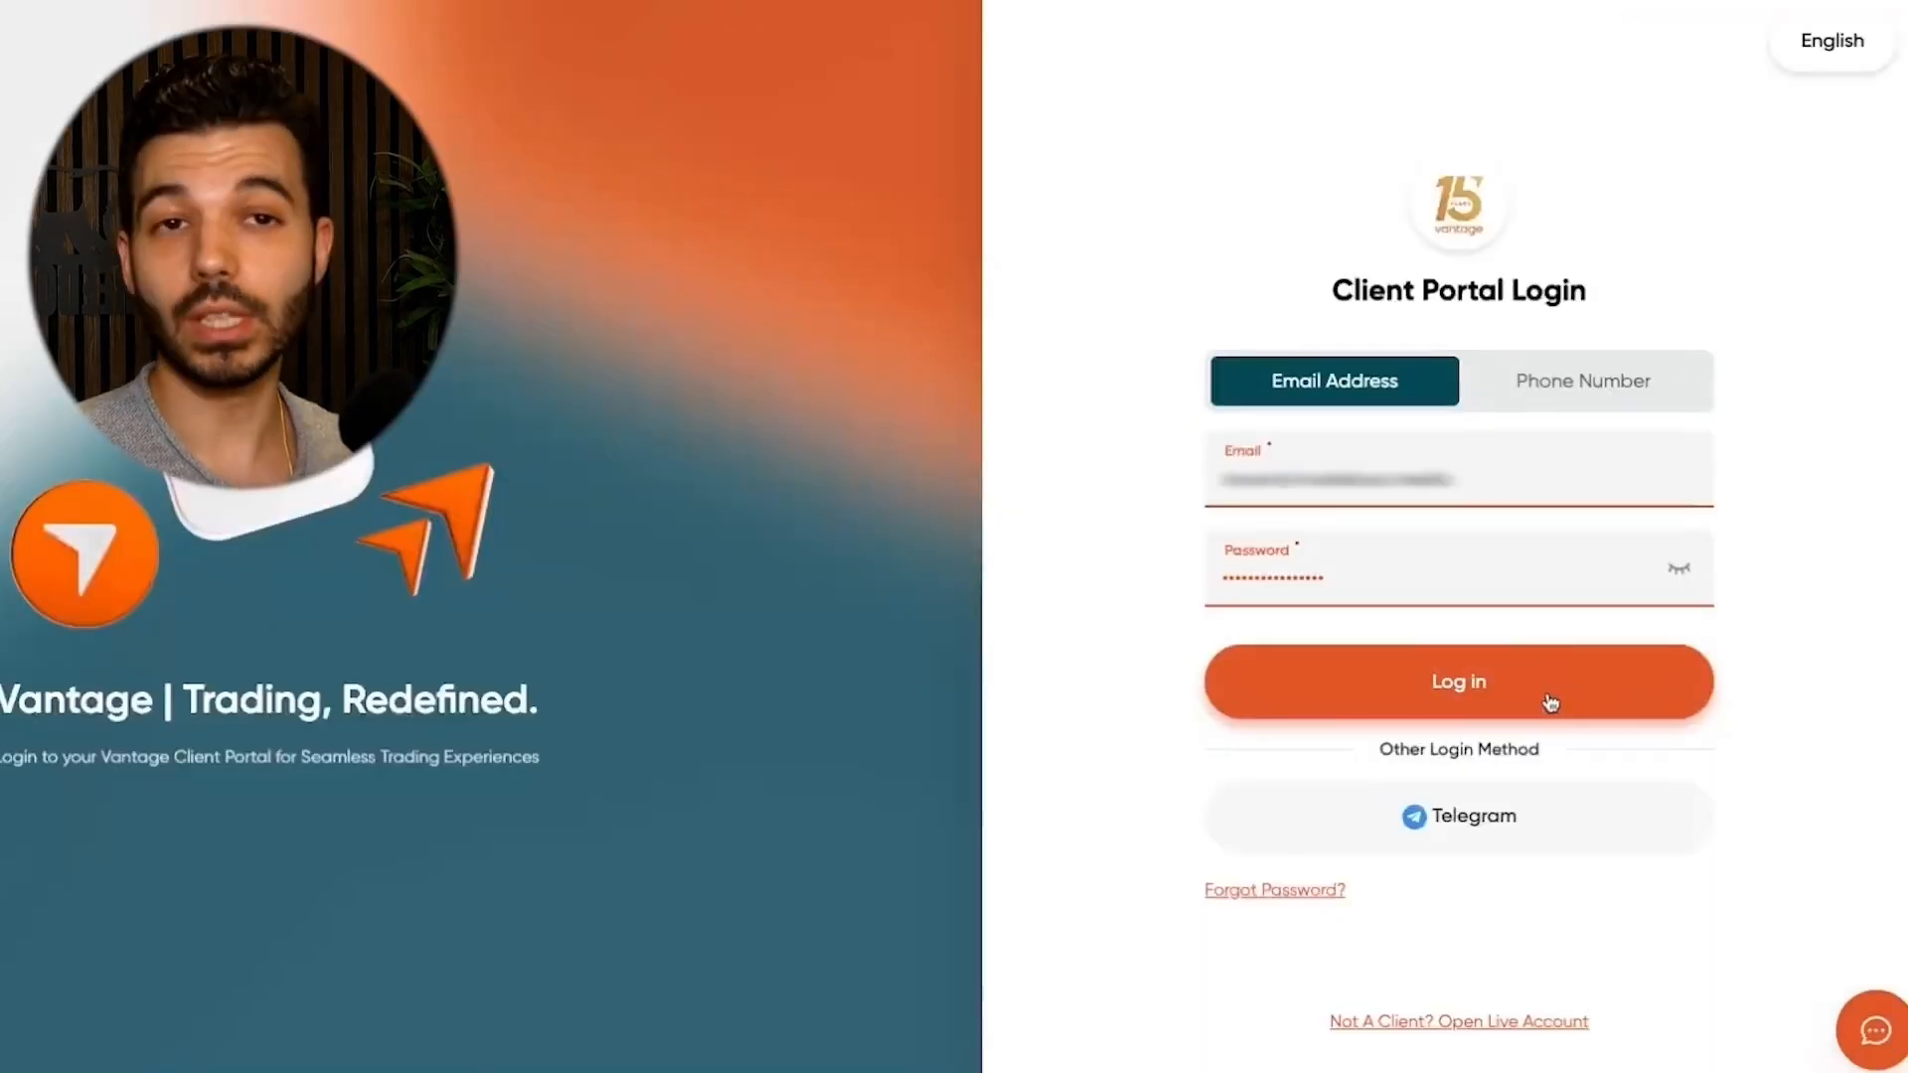
- Log in to the client portal and start a new live account application with MetaTrader 4 as the platform
left_click(1550, 701)
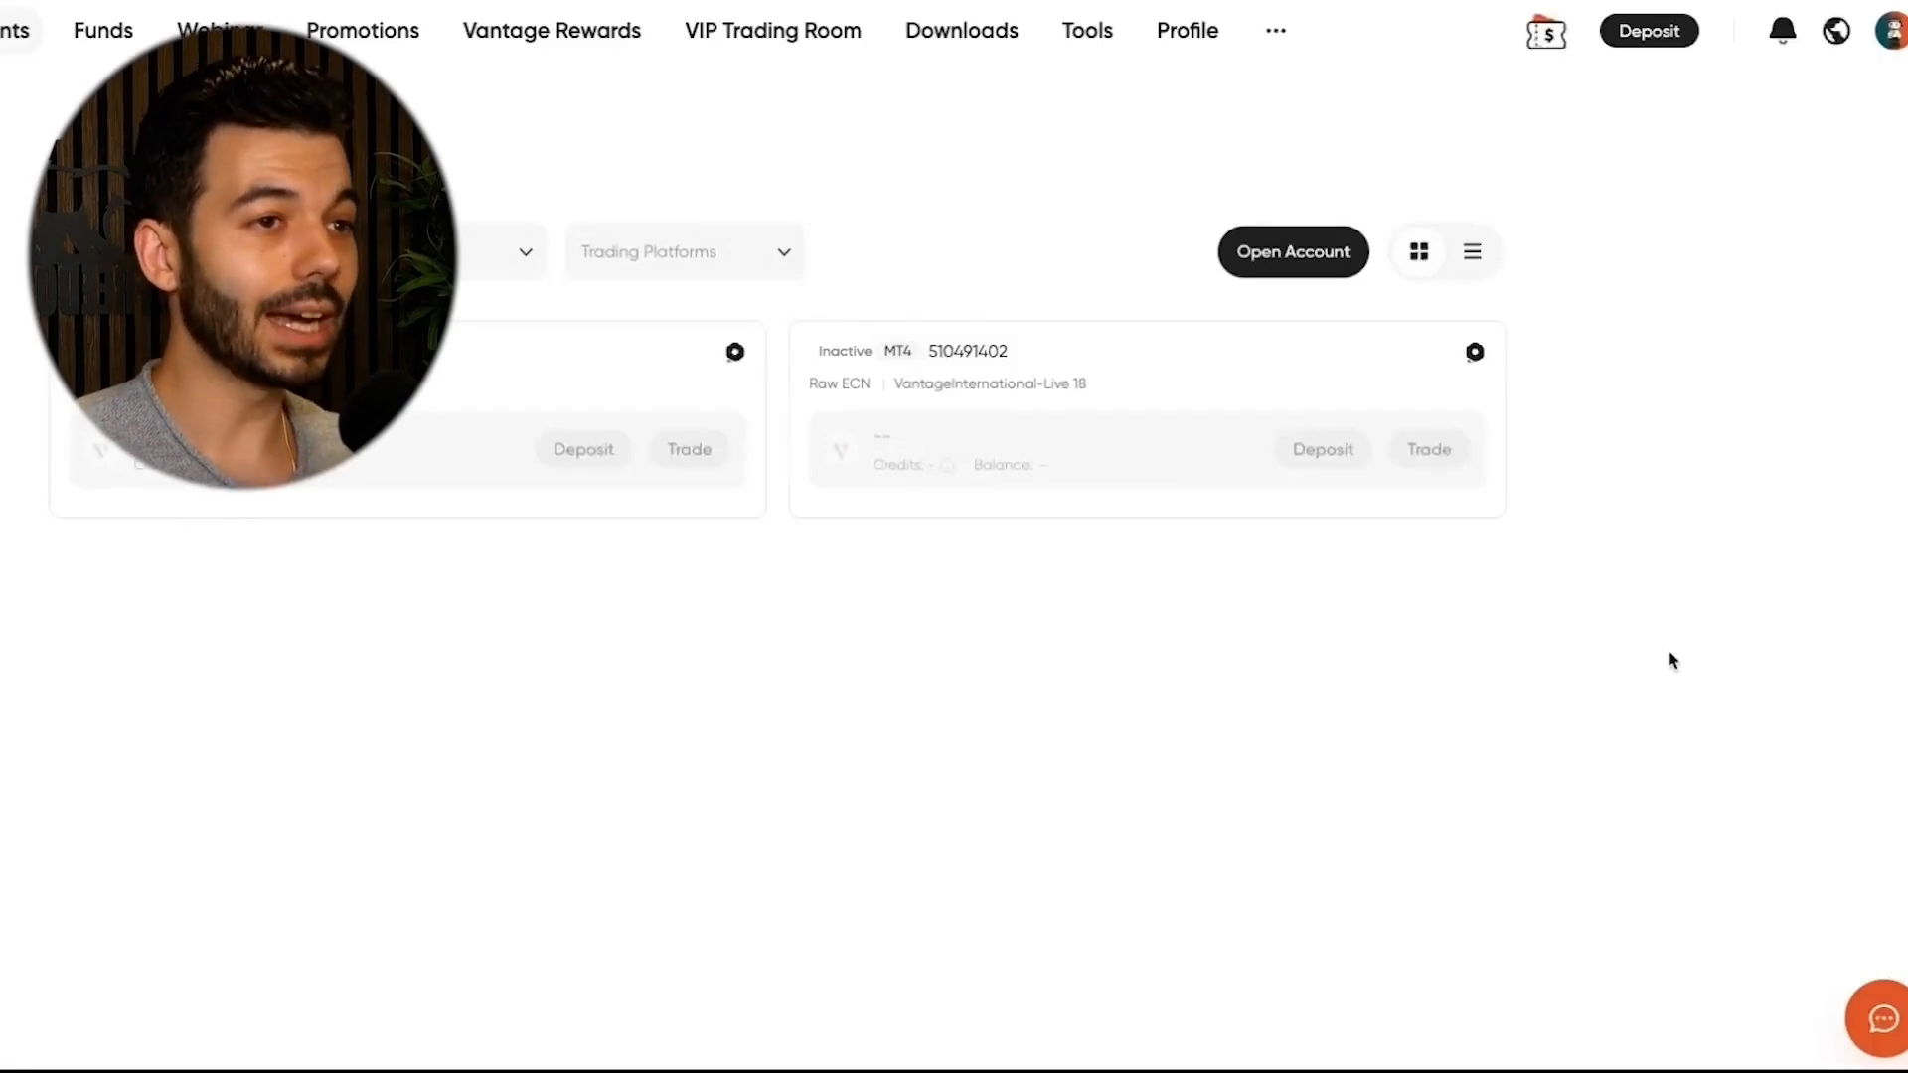
left_click(1278, 255)
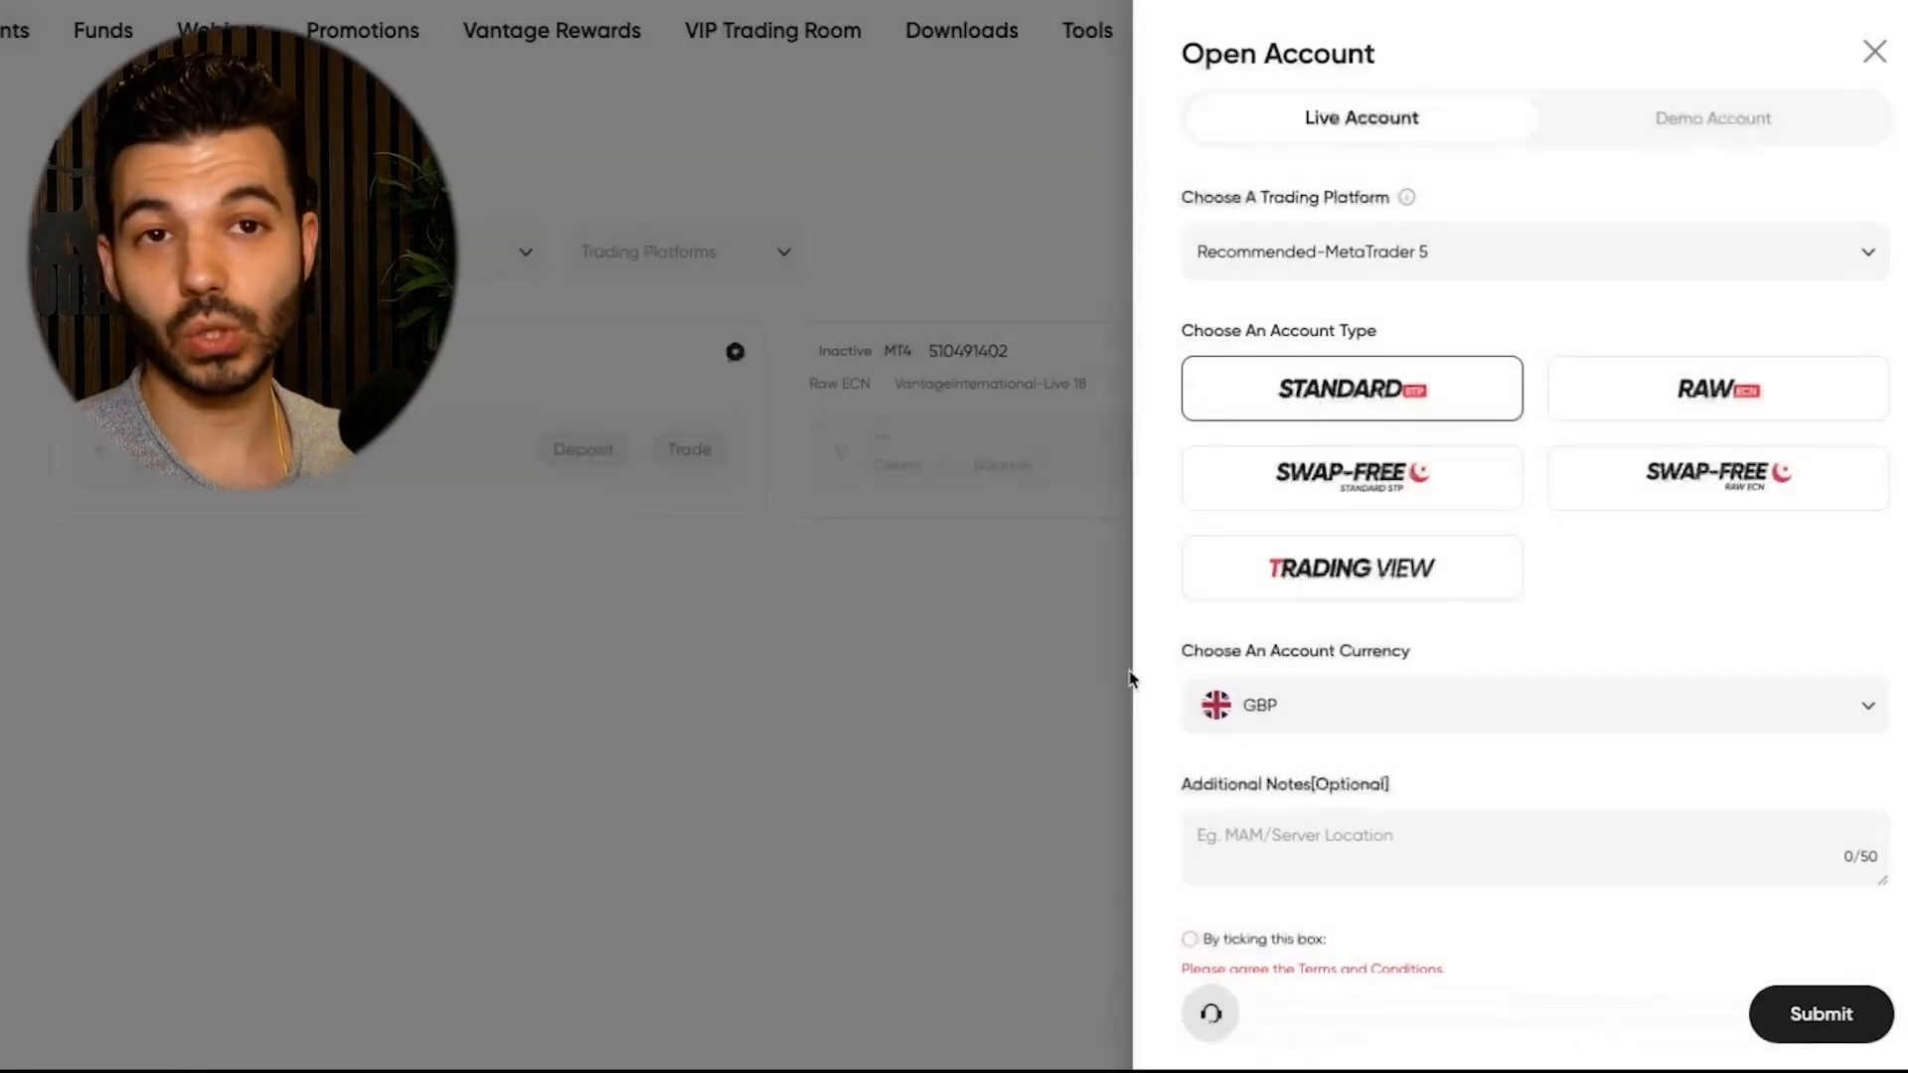
left_click(1270, 263)
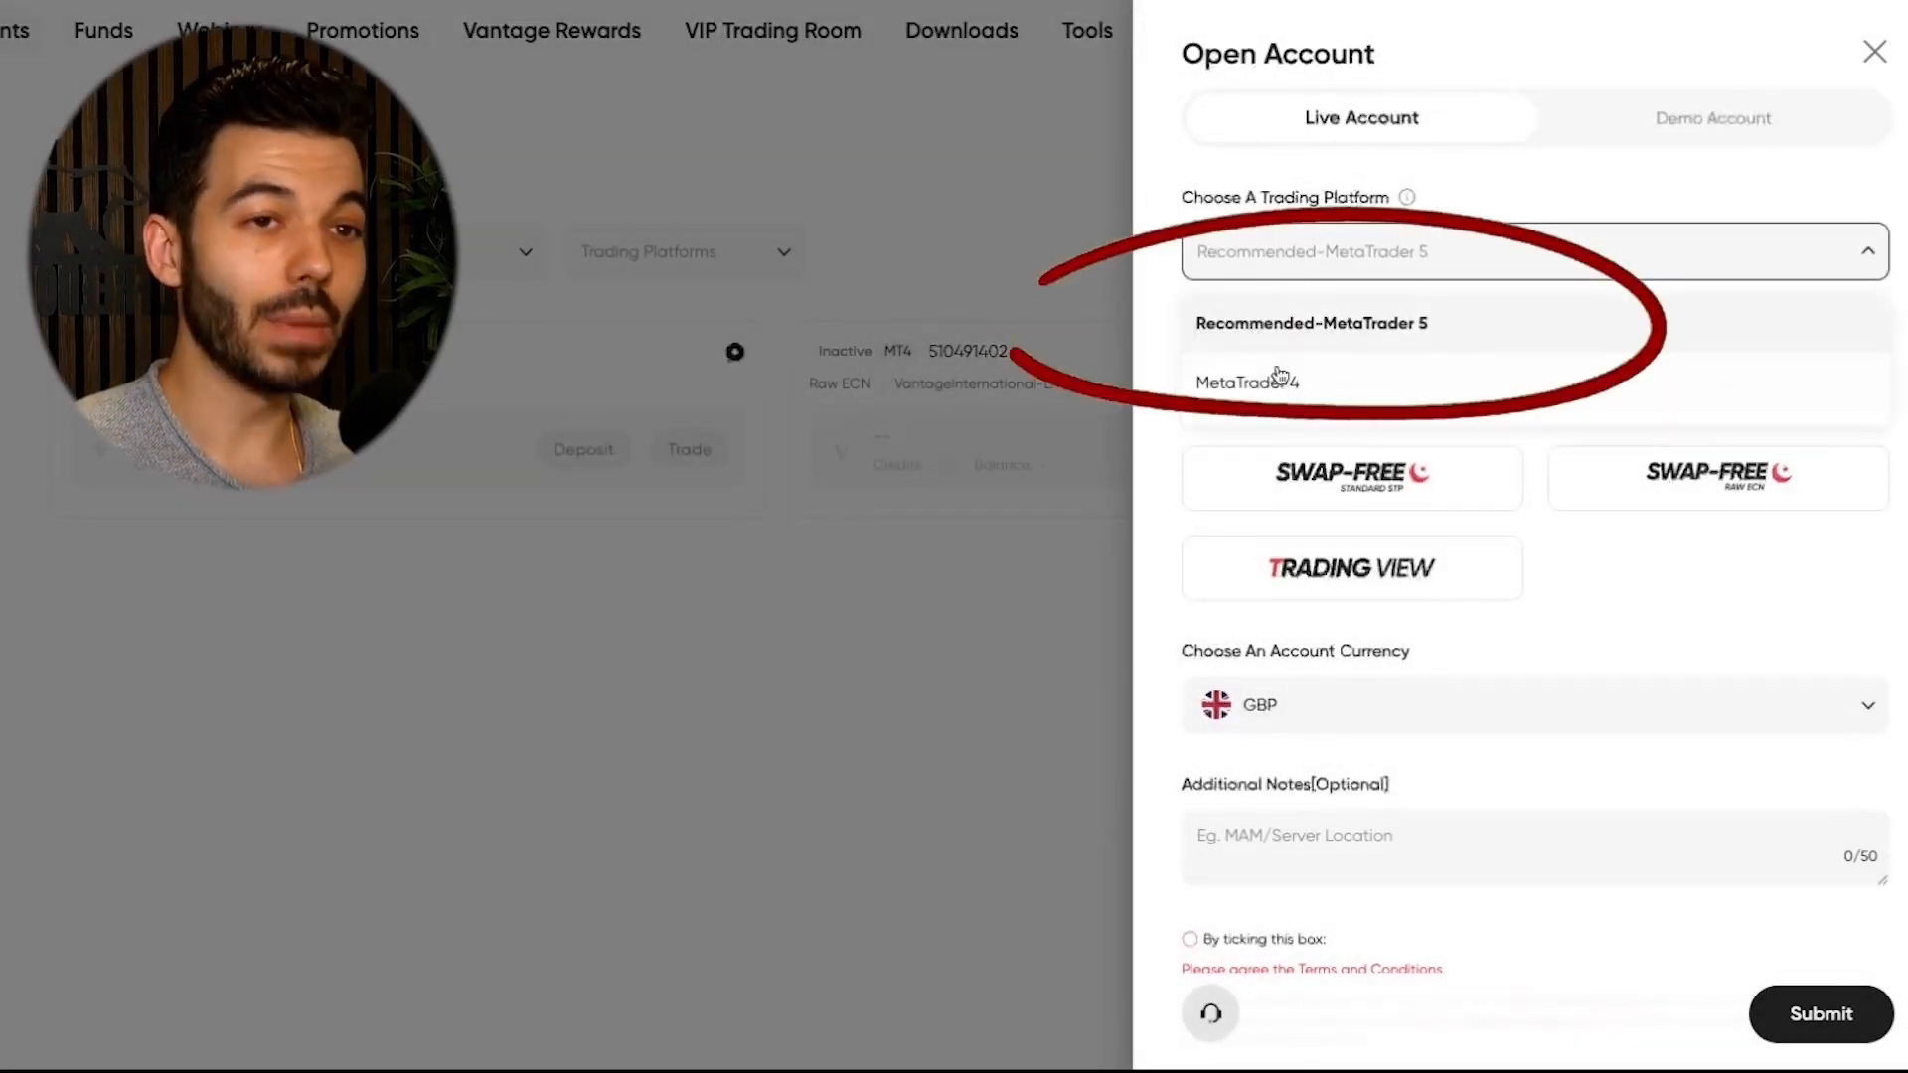
left_click(1273, 386)
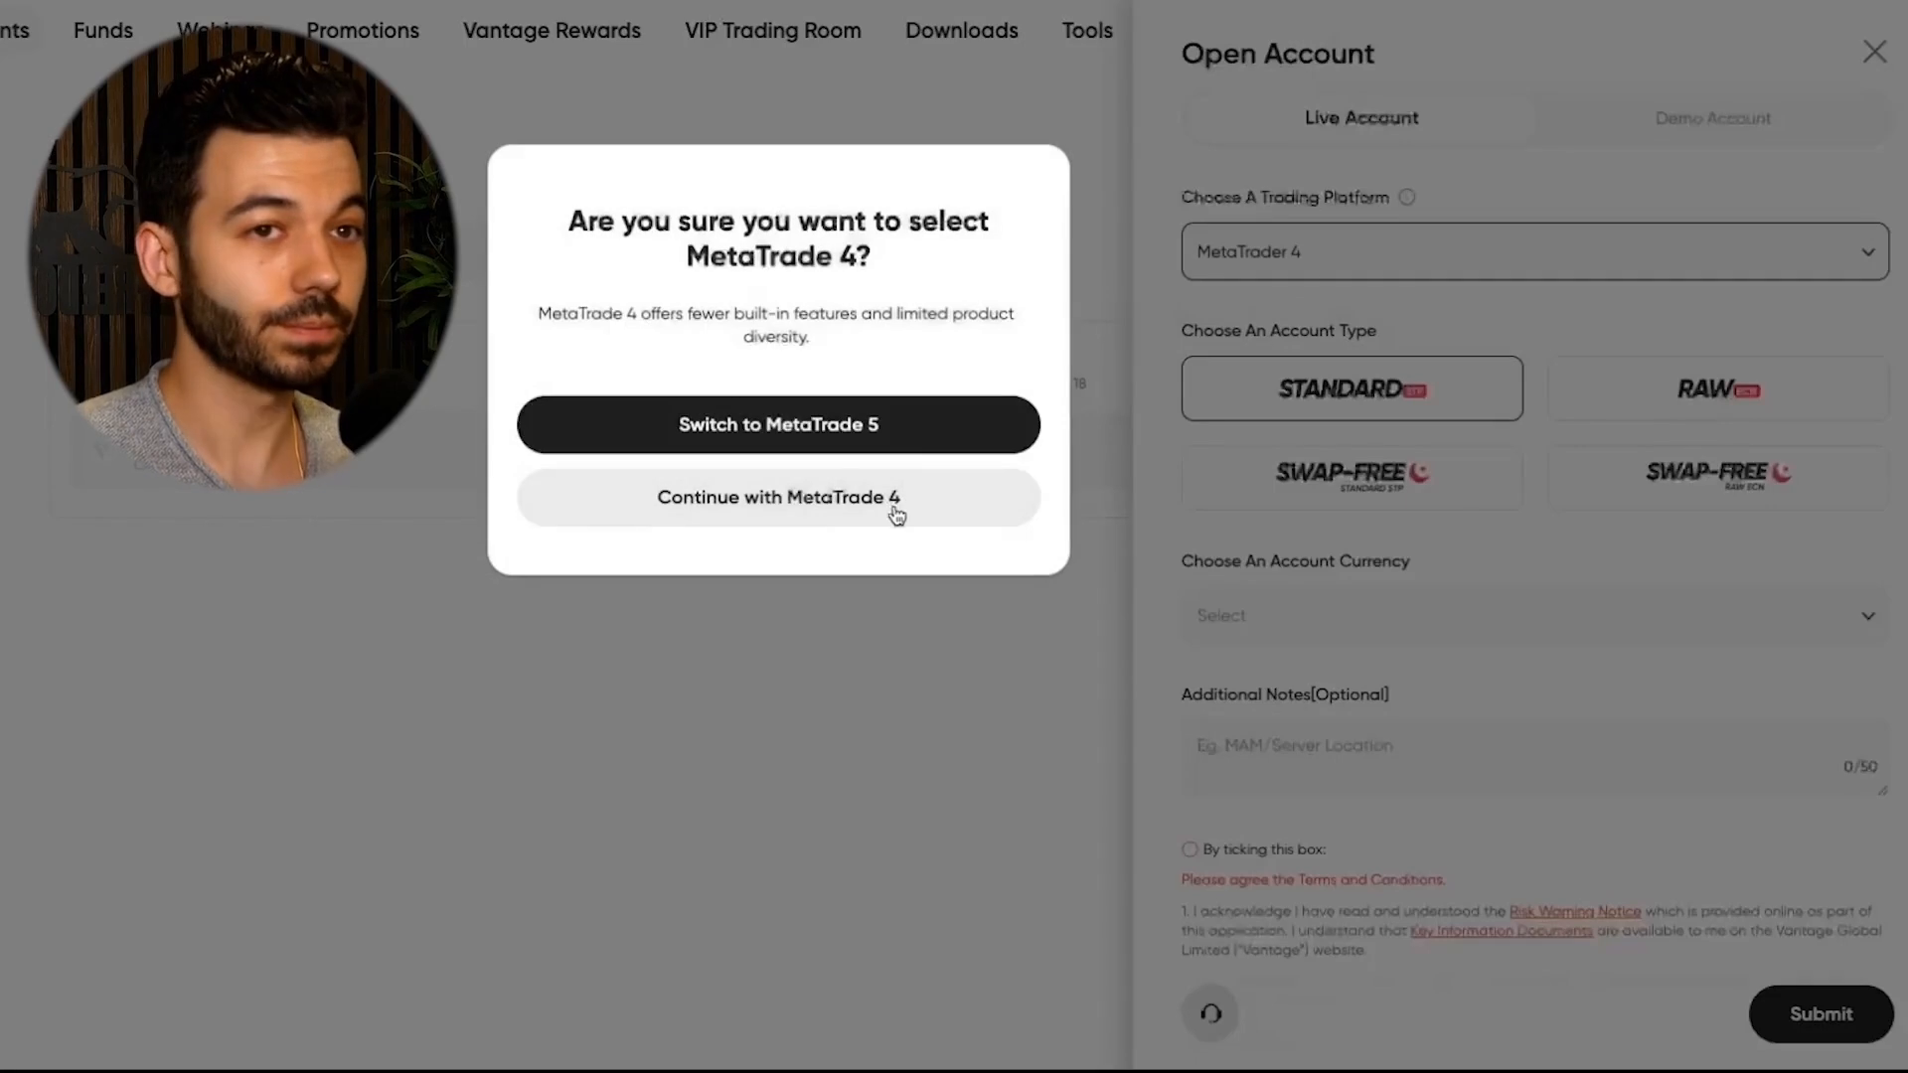
left_click(894, 498)
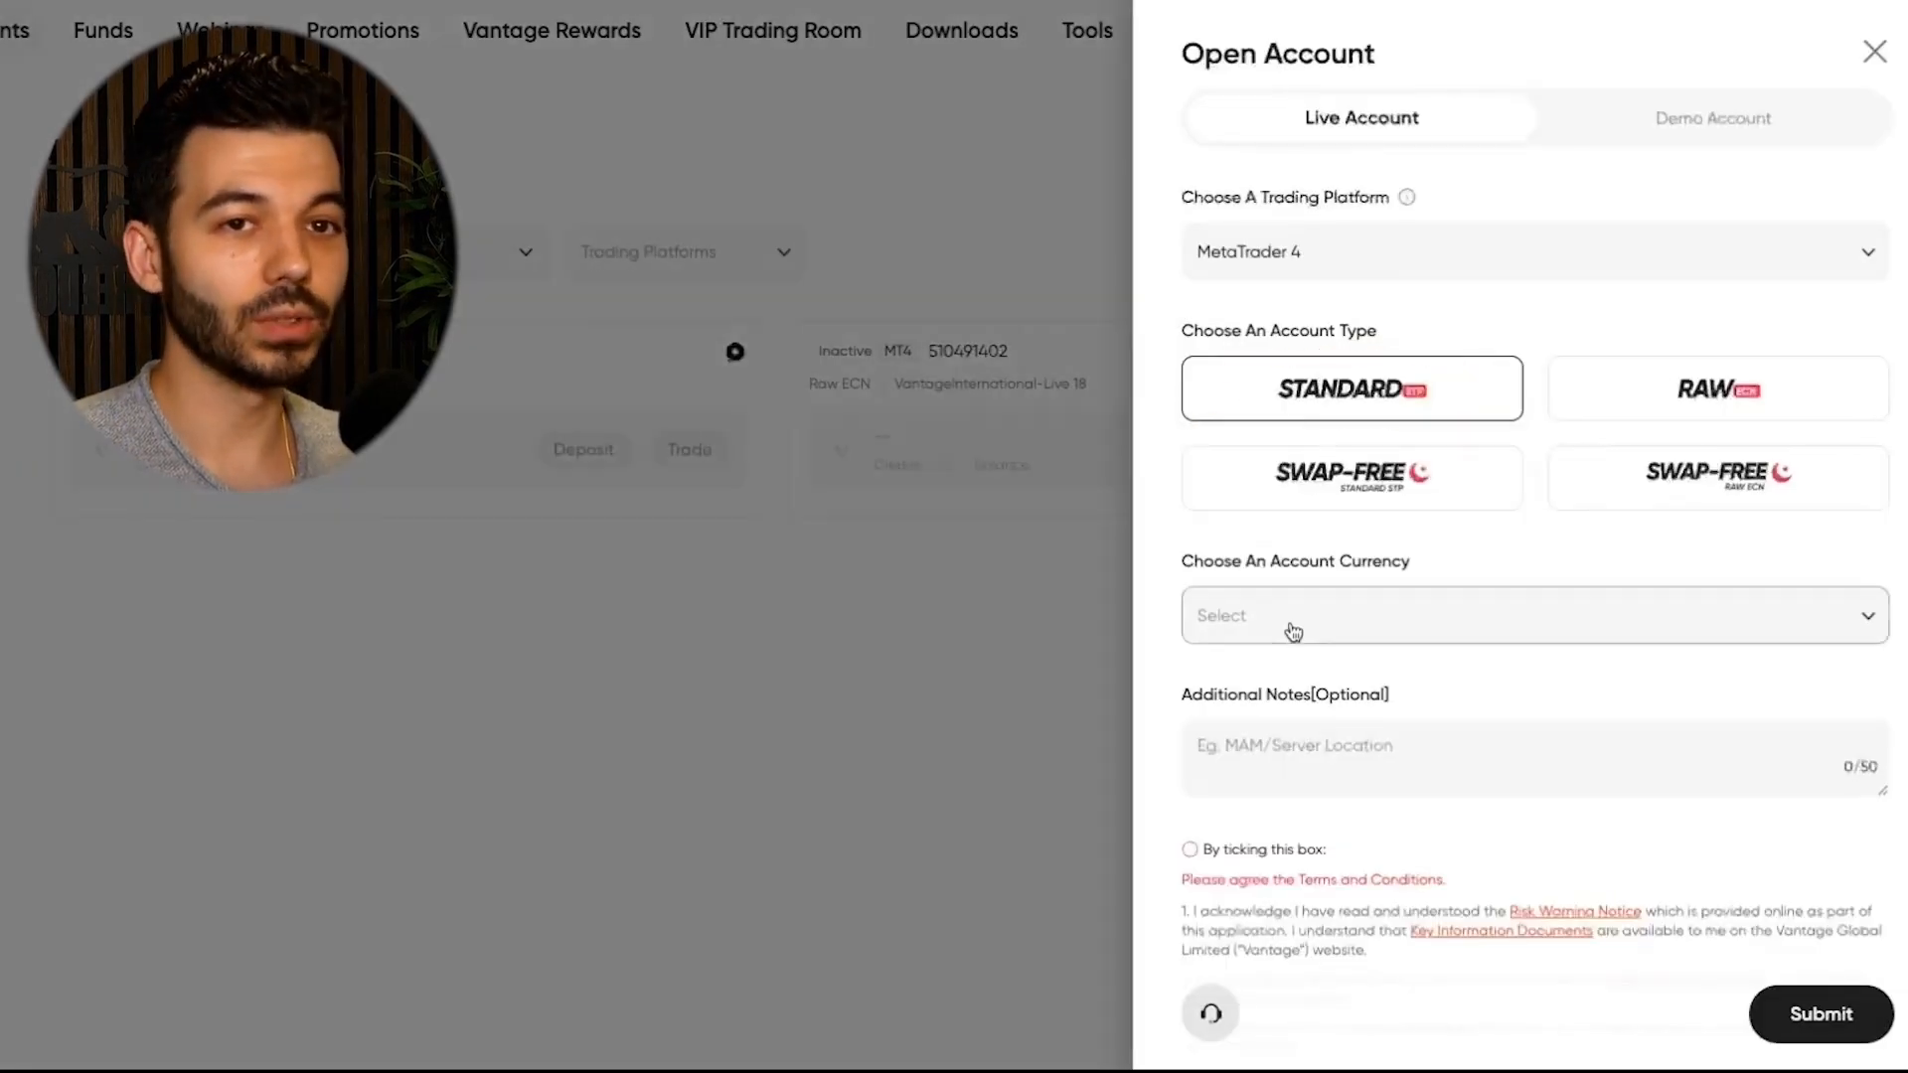
- Set the account currency of the new live account to USD
left_click(1292, 628)
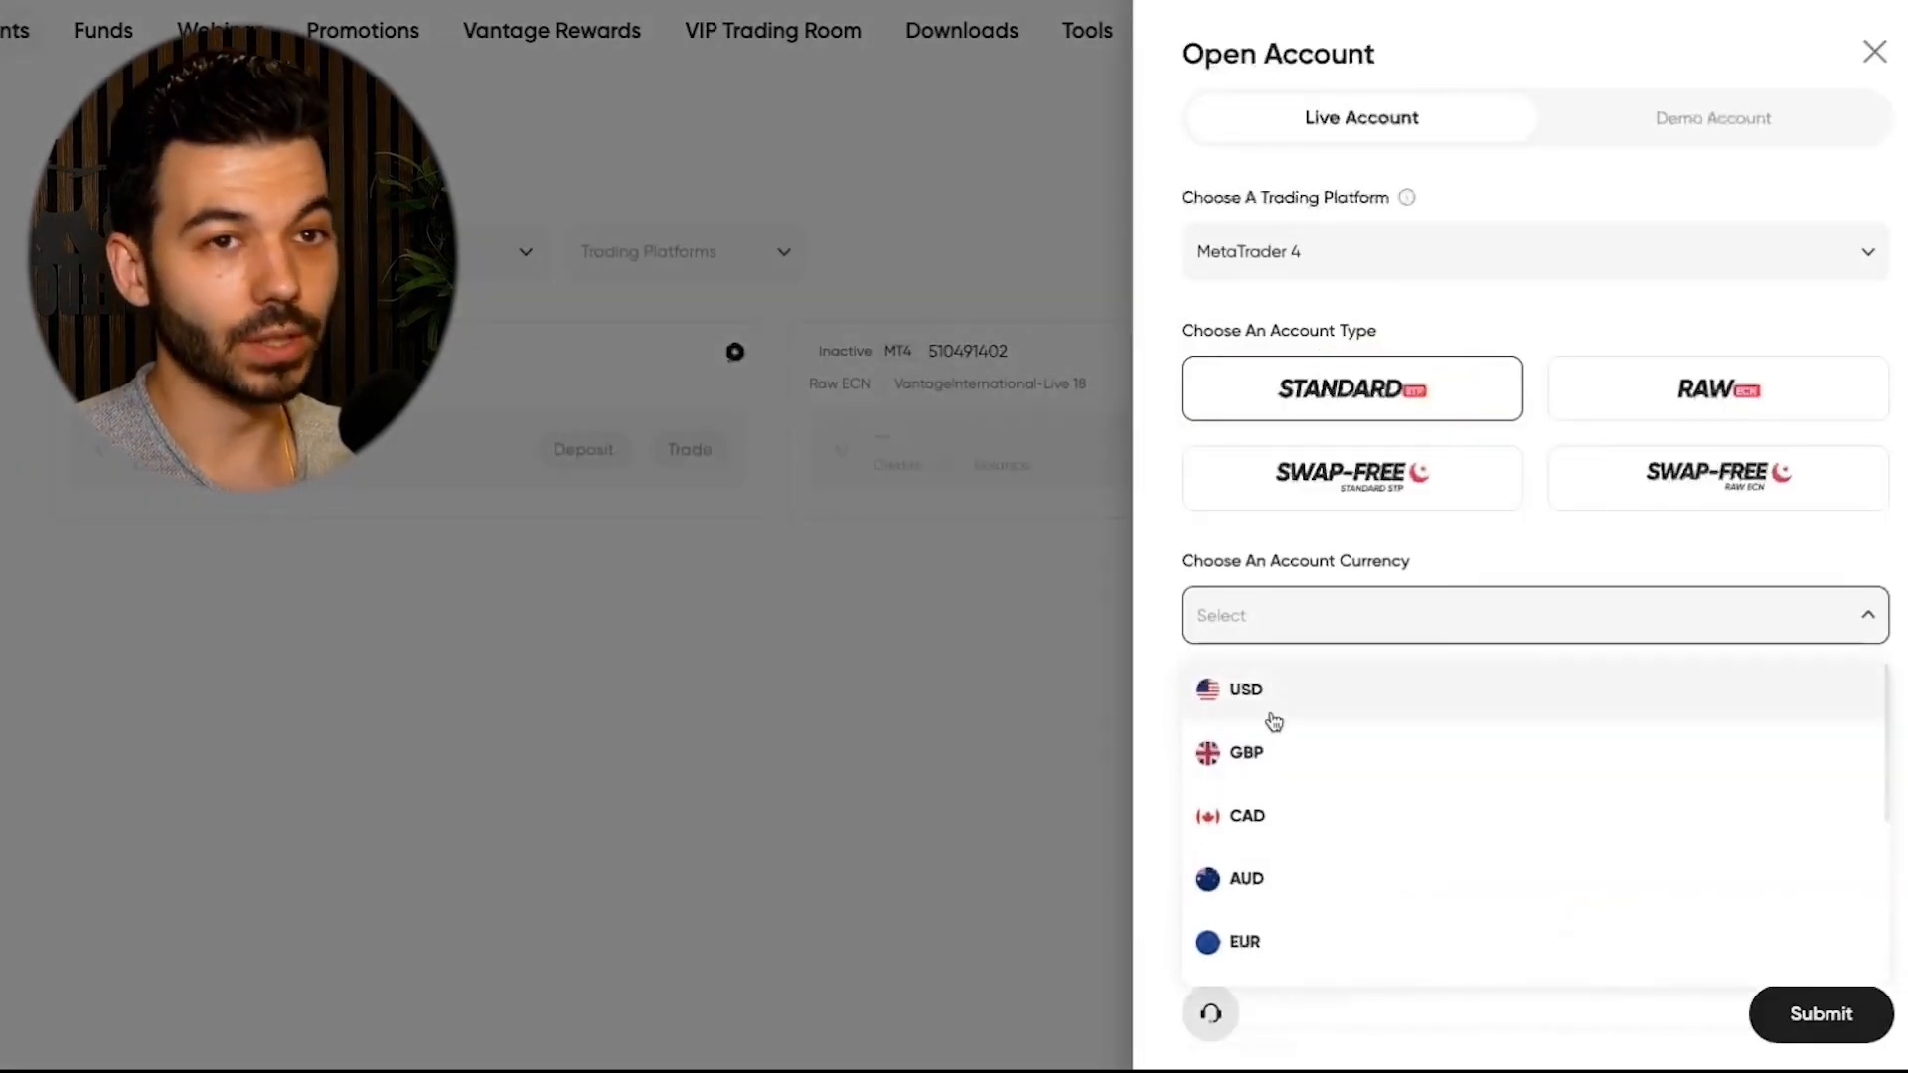
left_click(1262, 694)
left_click(1286, 636)
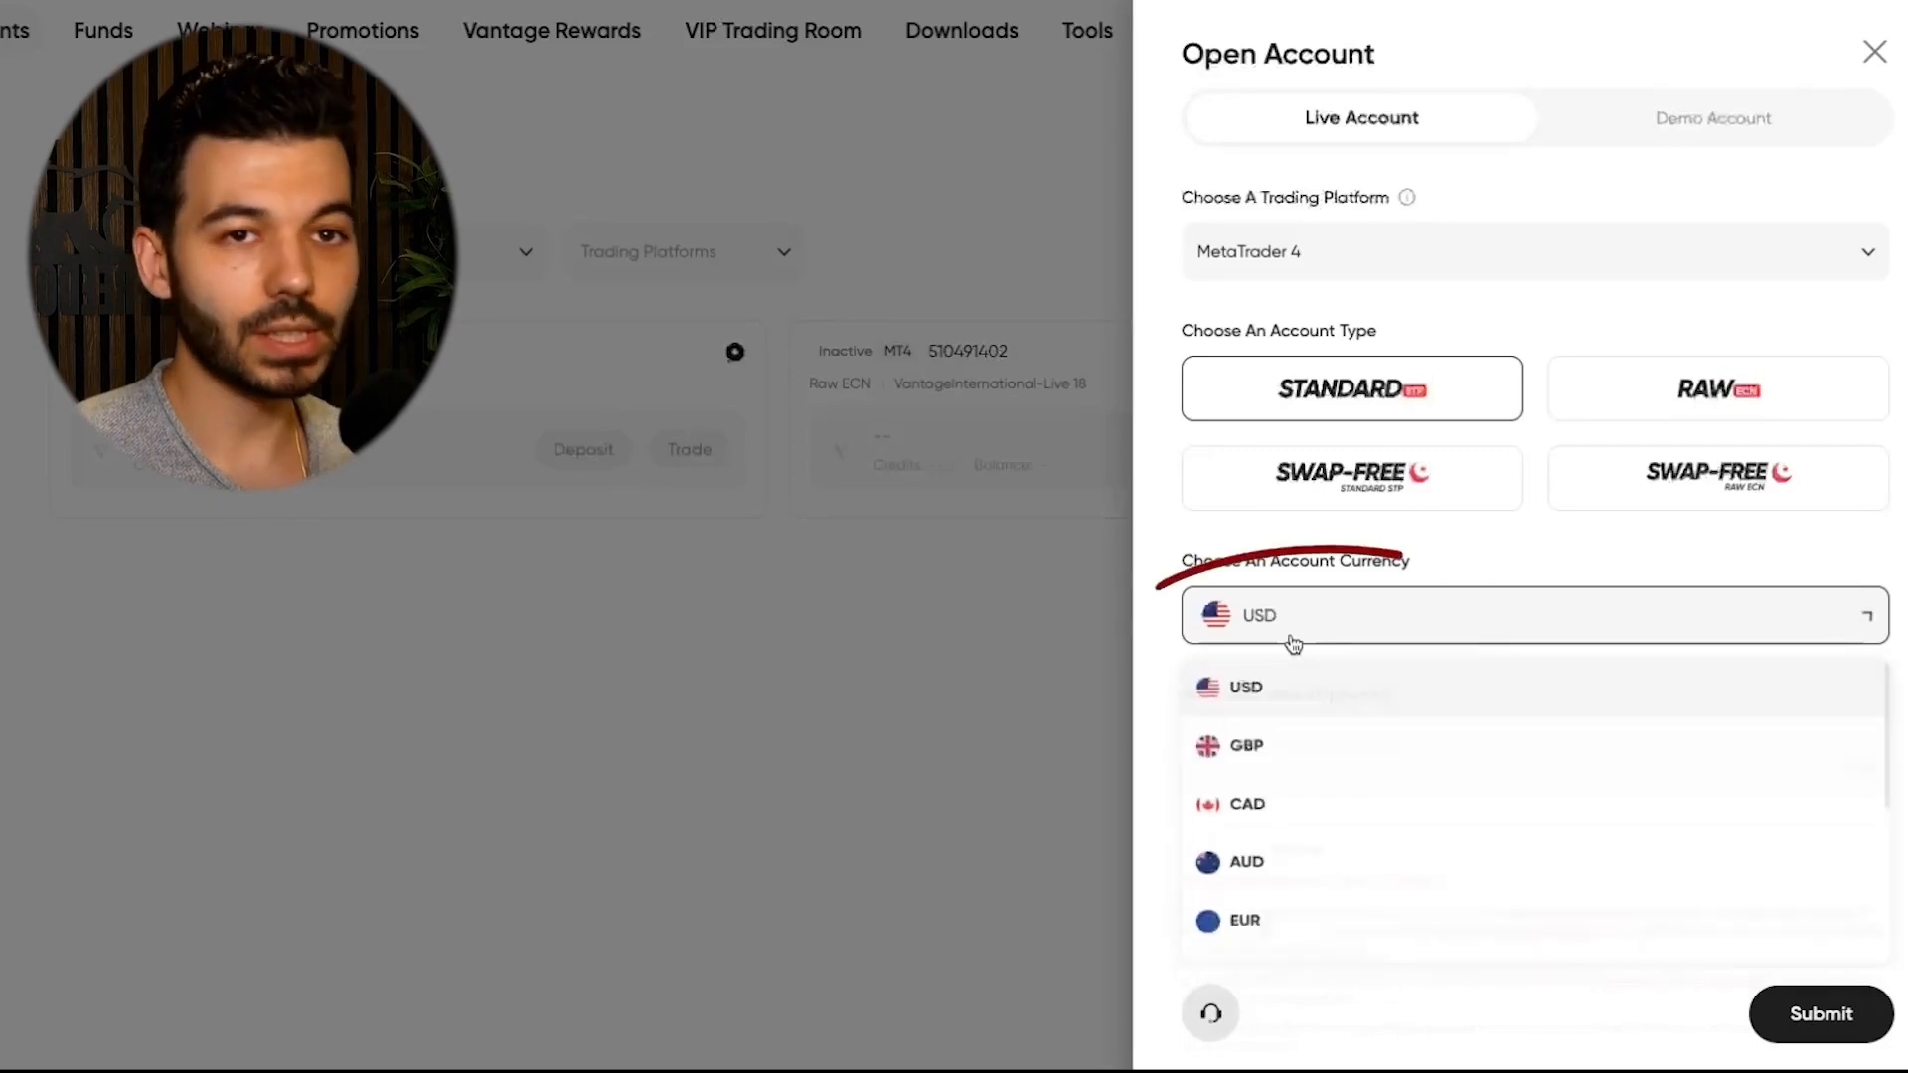
left_click(1255, 759)
left_click(1316, 626)
left_click(1266, 696)
- Accept the terms and conditions and submit the live account application
scroll(1489, 851, "down", 2)
scroll(1489, 852, "down", 1)
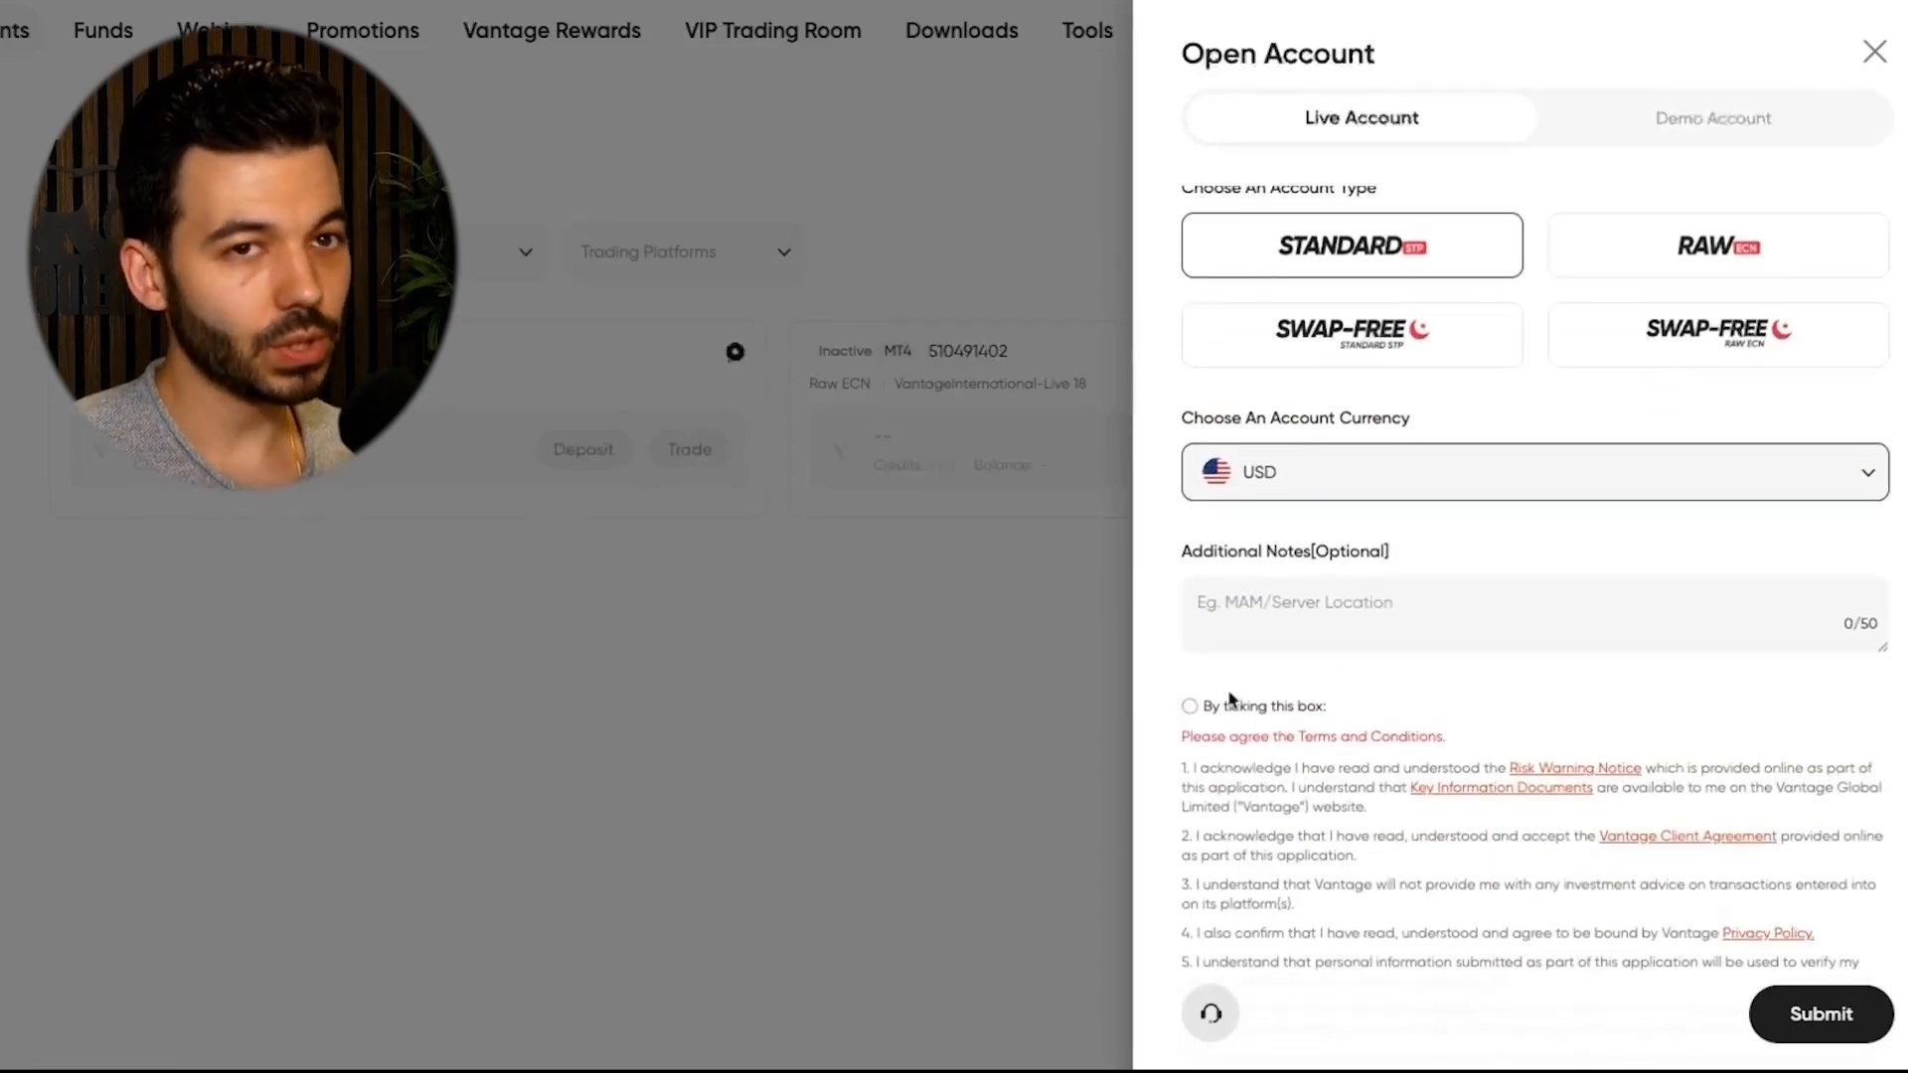
left_click(1192, 707)
scroll(1333, 795, "down", 3)
left_click(1821, 1014)
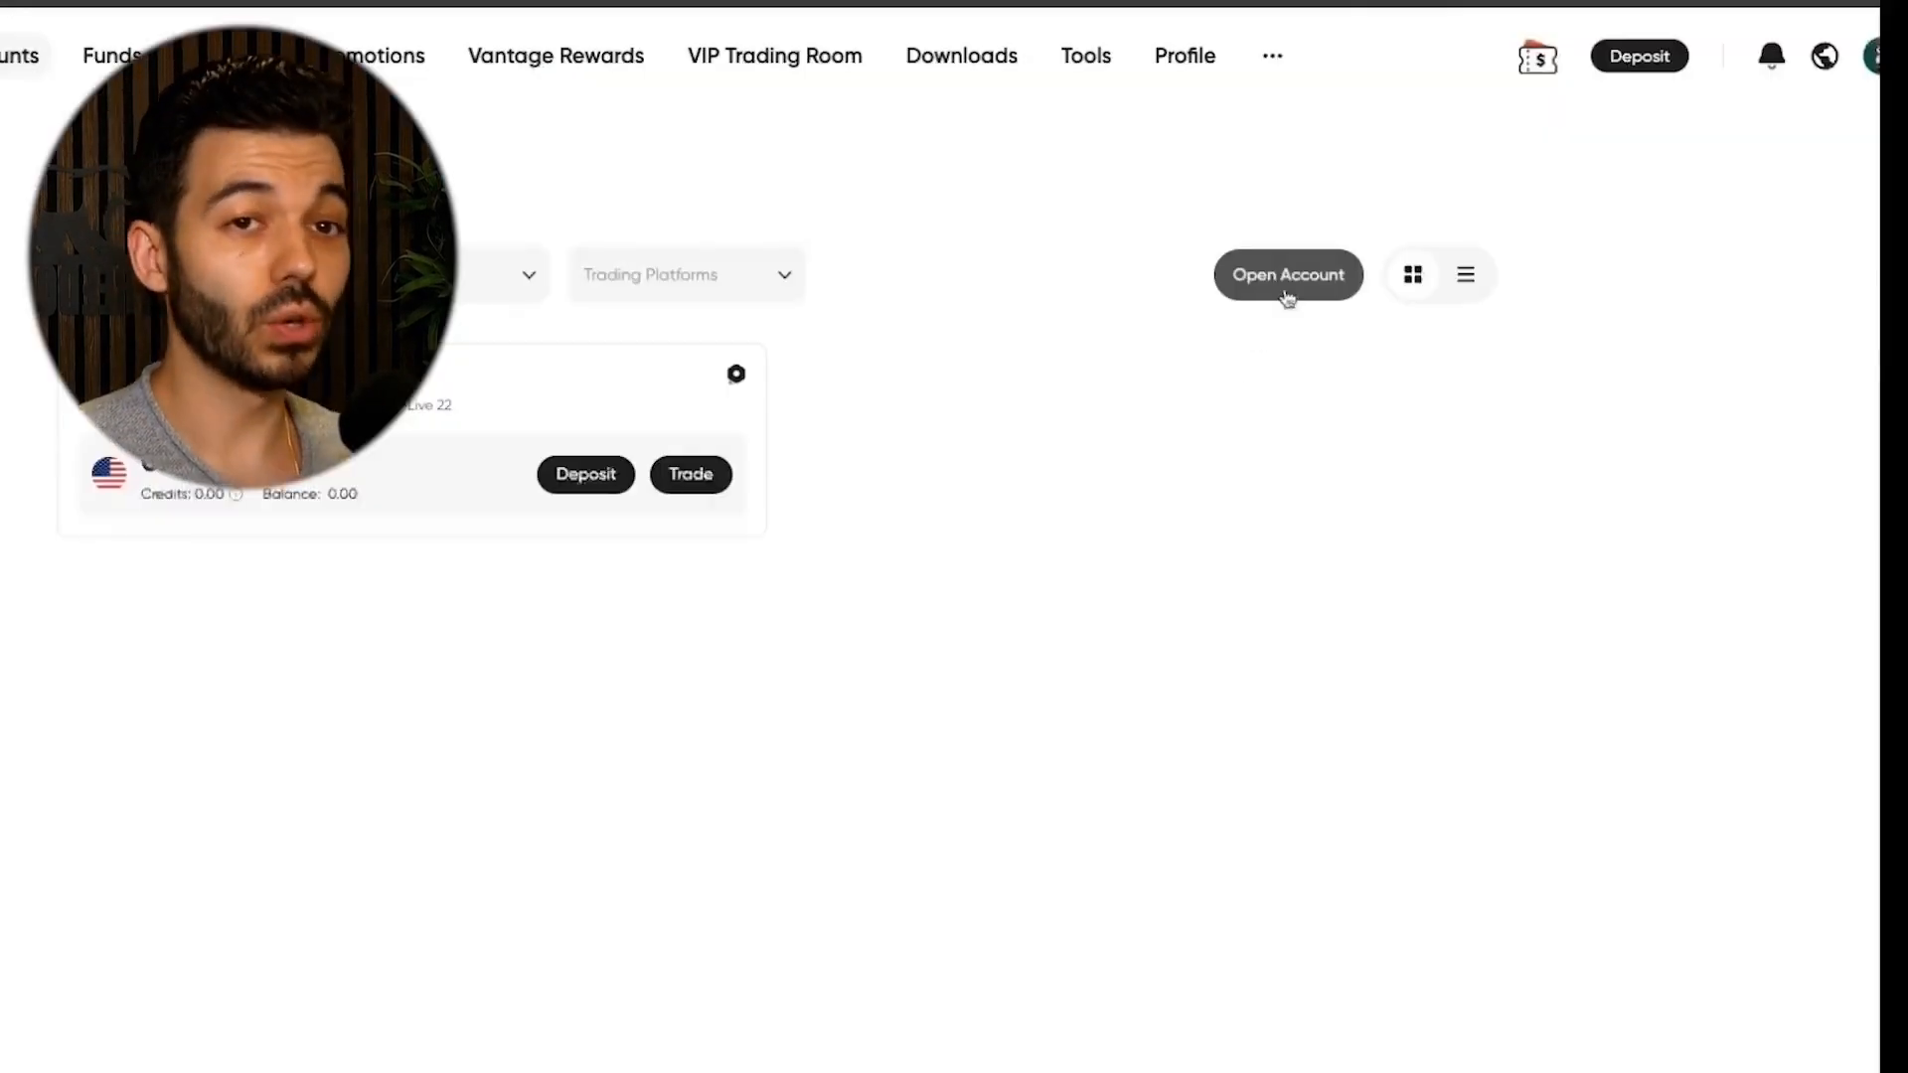
- Start a demo account application with MetaTrader 4 as the platform and Standard STP as the account type
left_click(1280, 291)
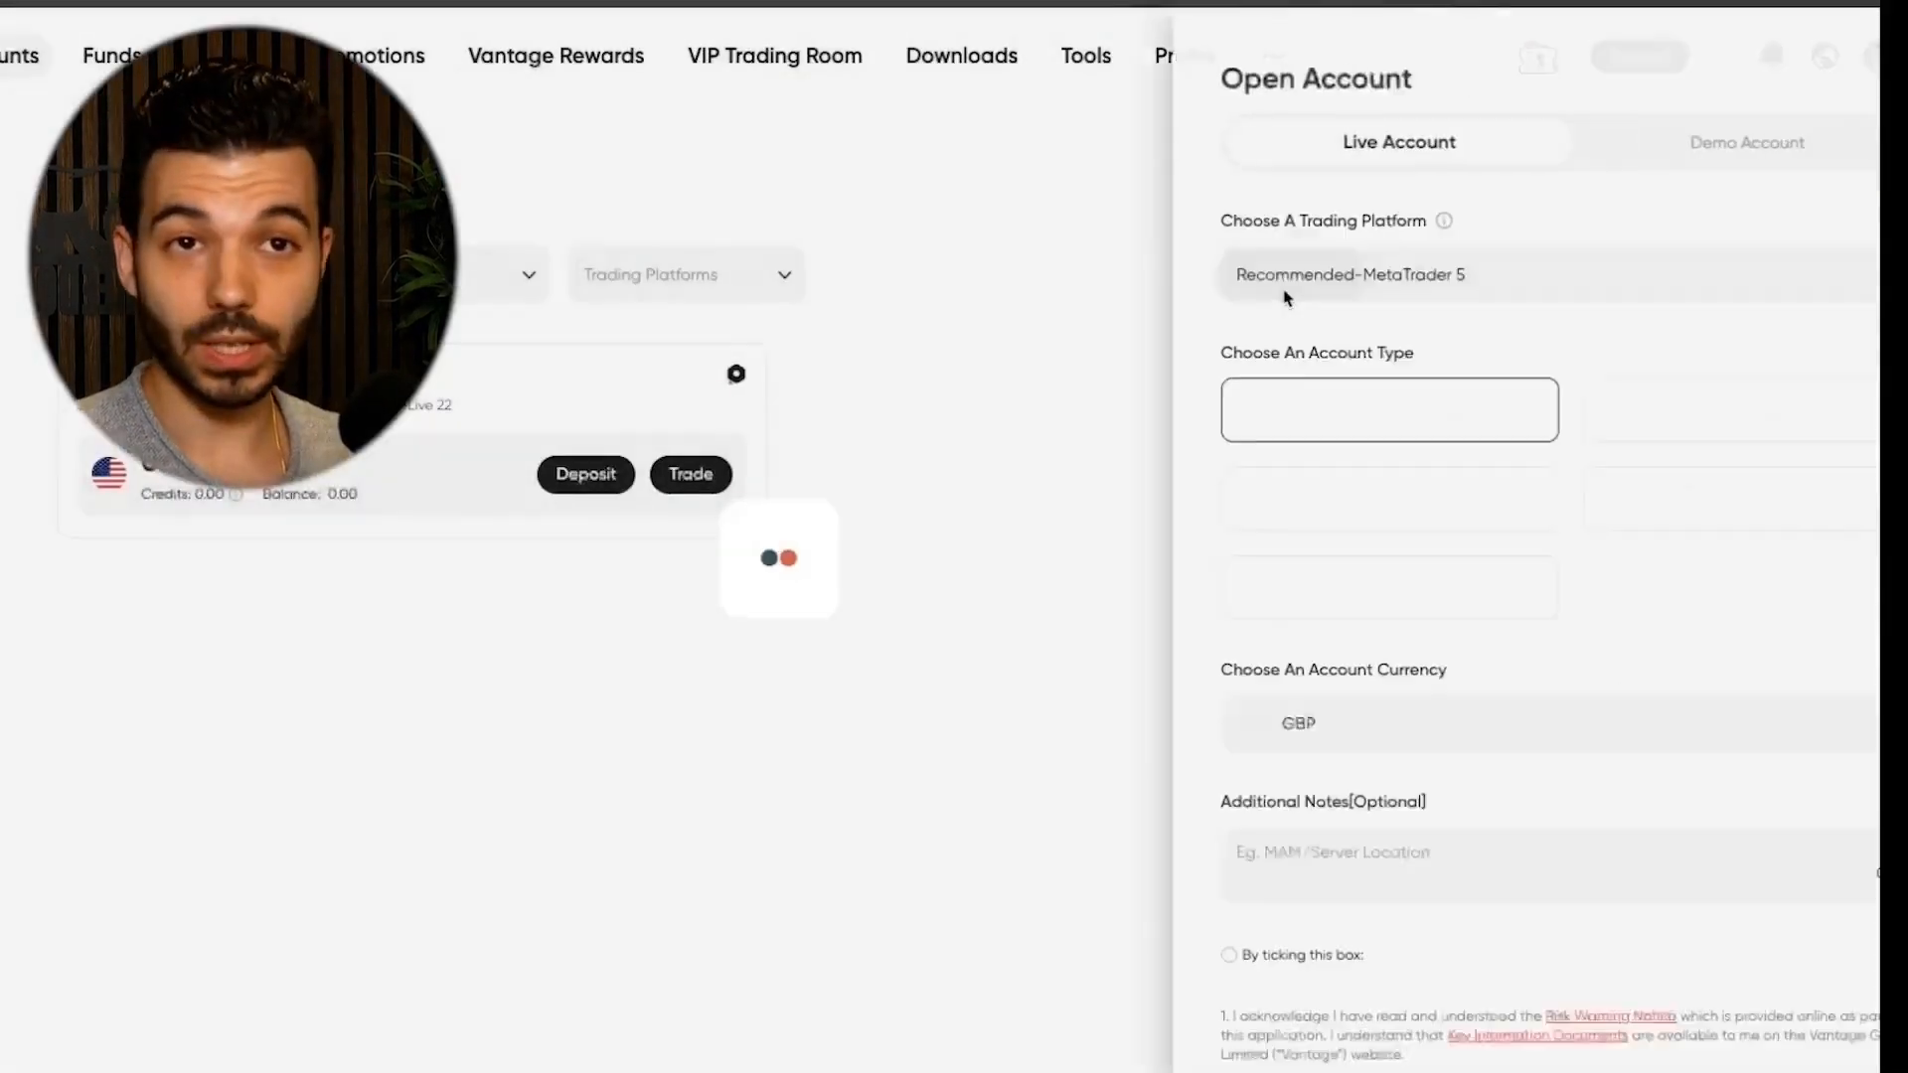
left_click(1625, 145)
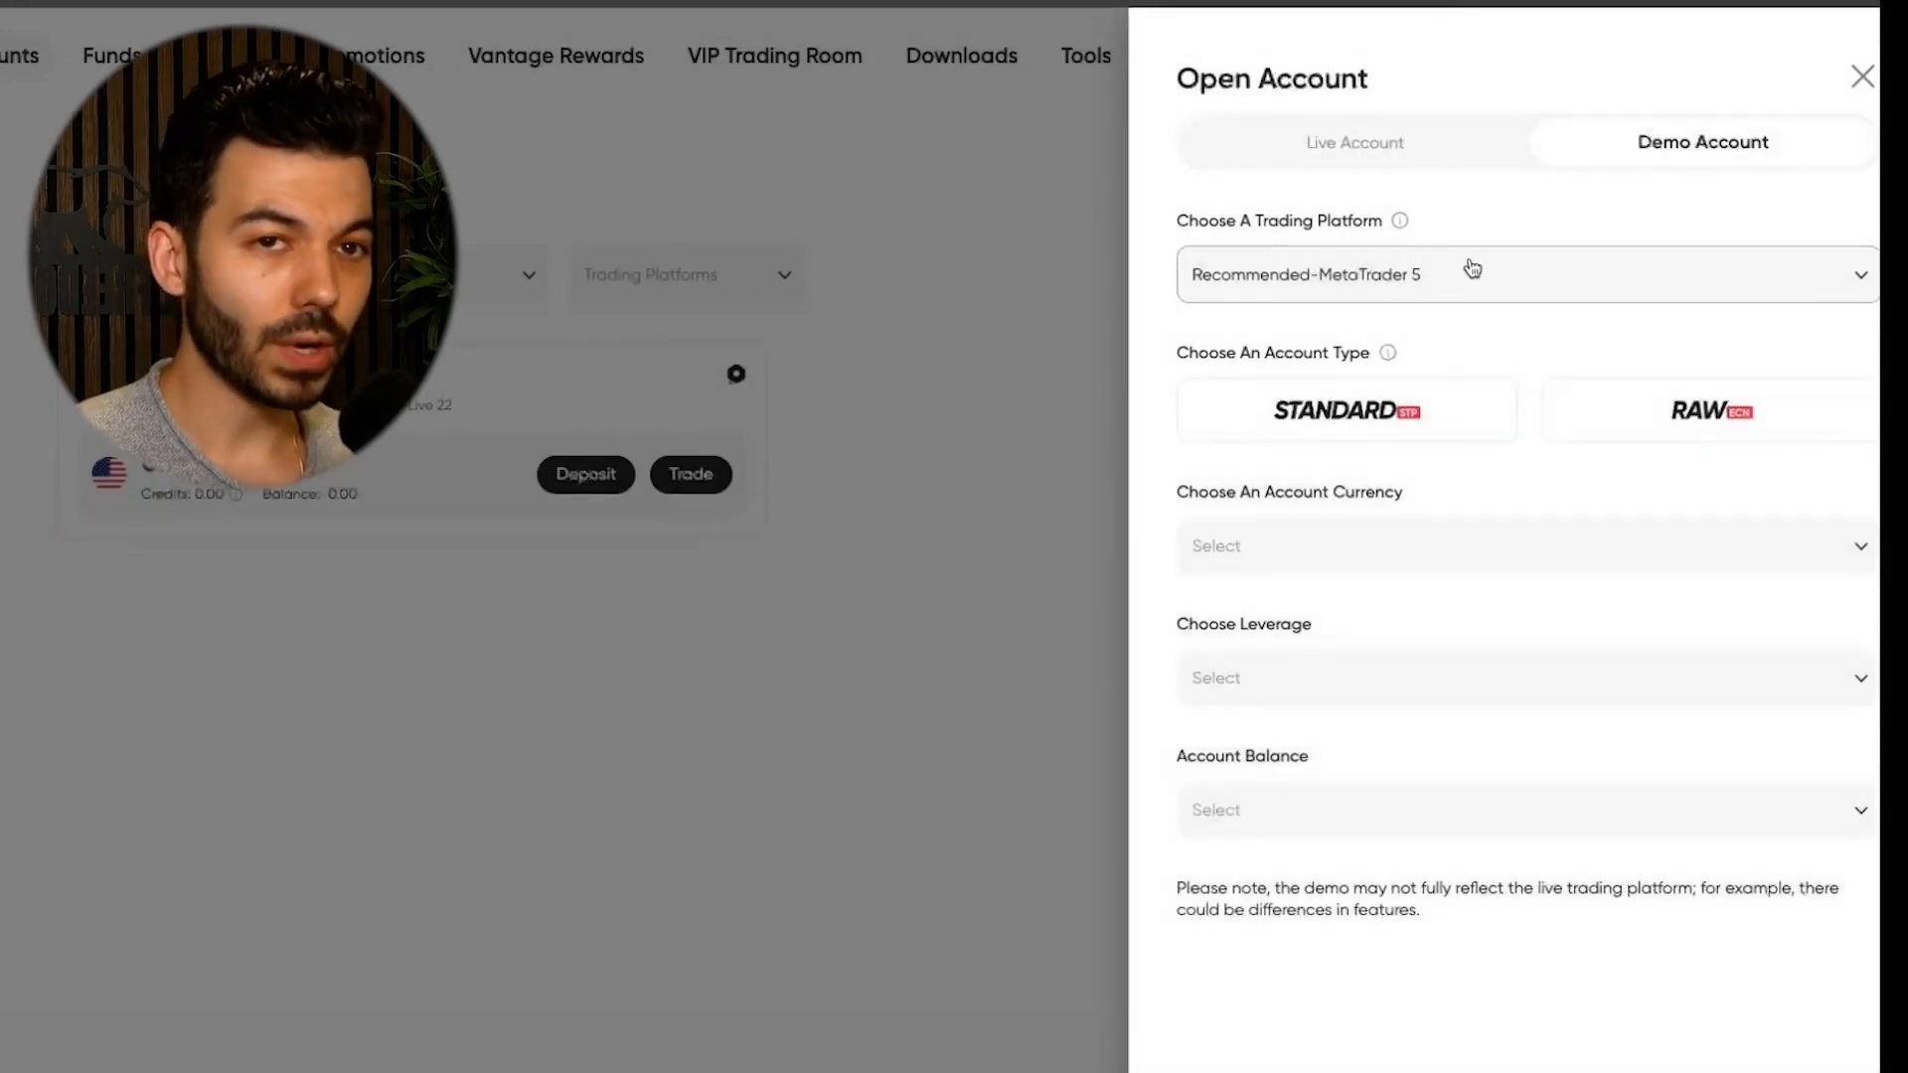
left_click(1466, 271)
left_click(1368, 400)
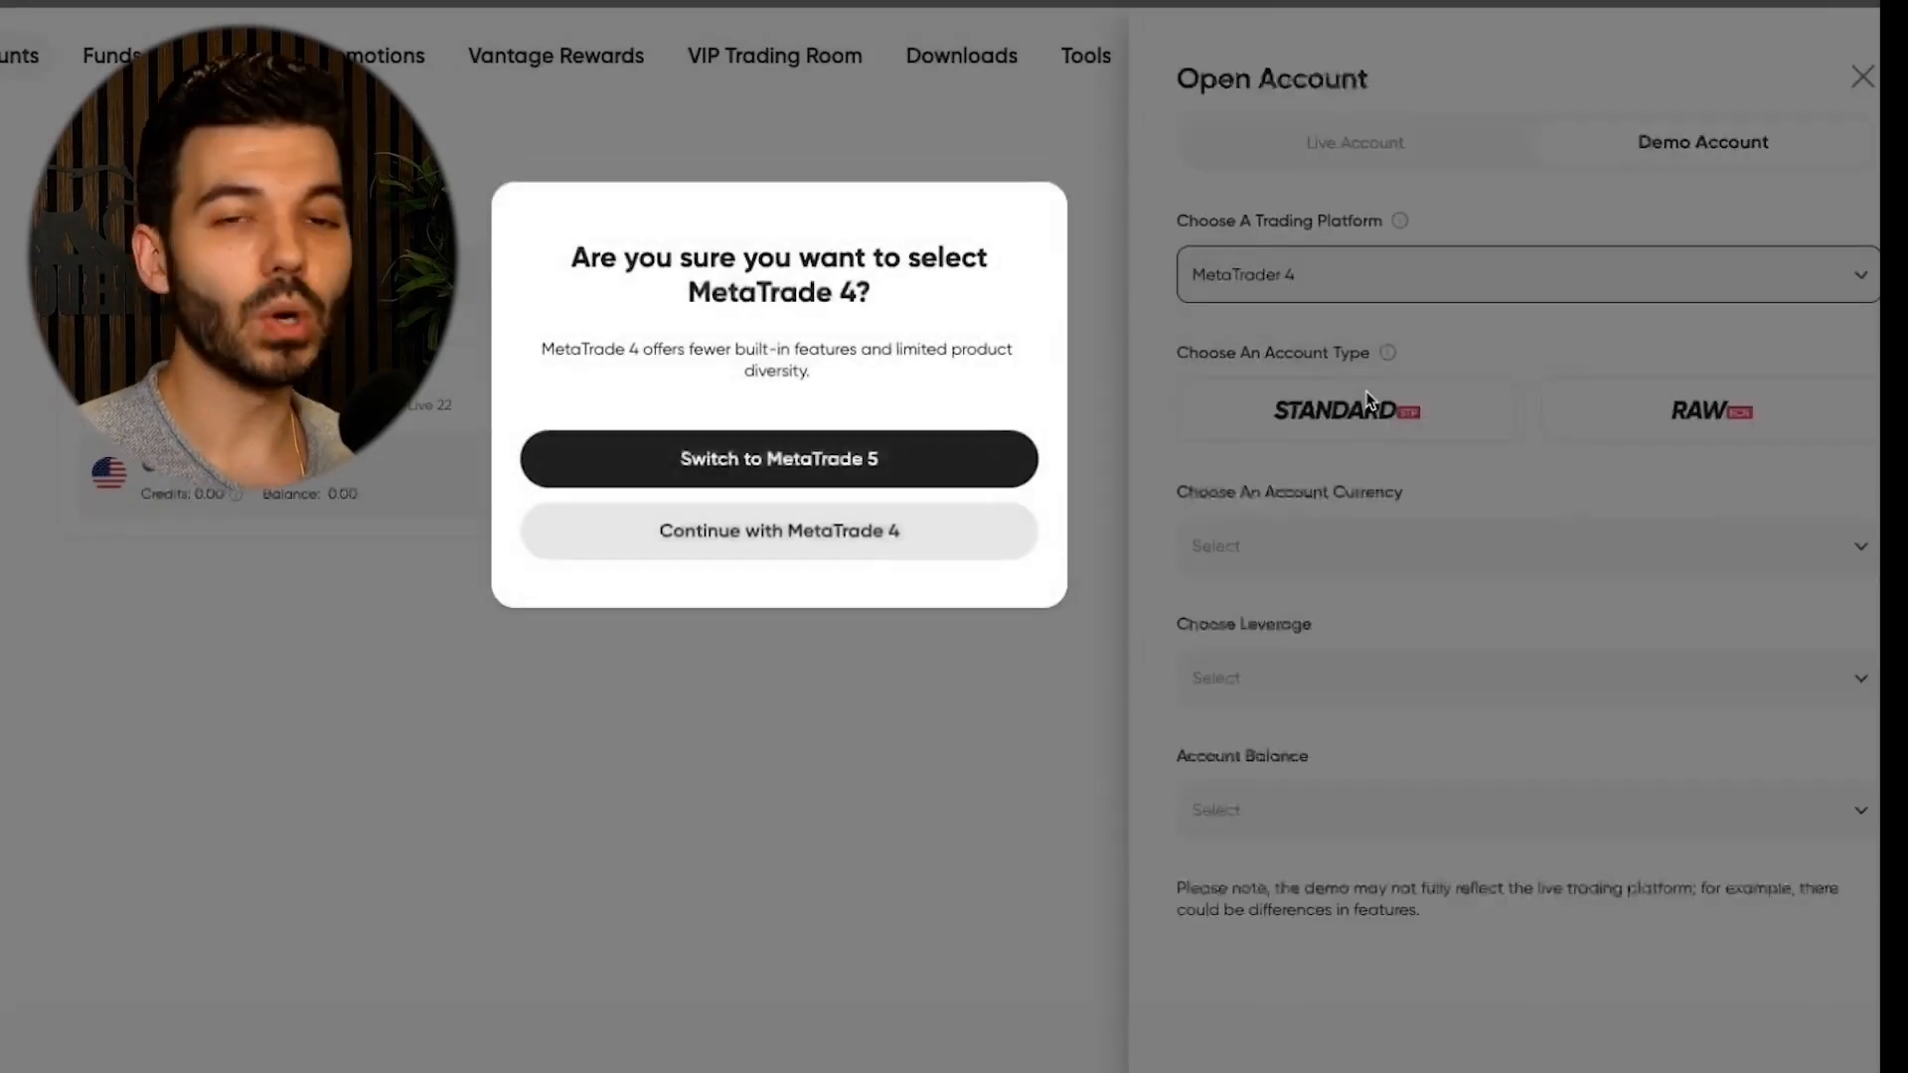
left_click(912, 542)
left_click(1401, 407)
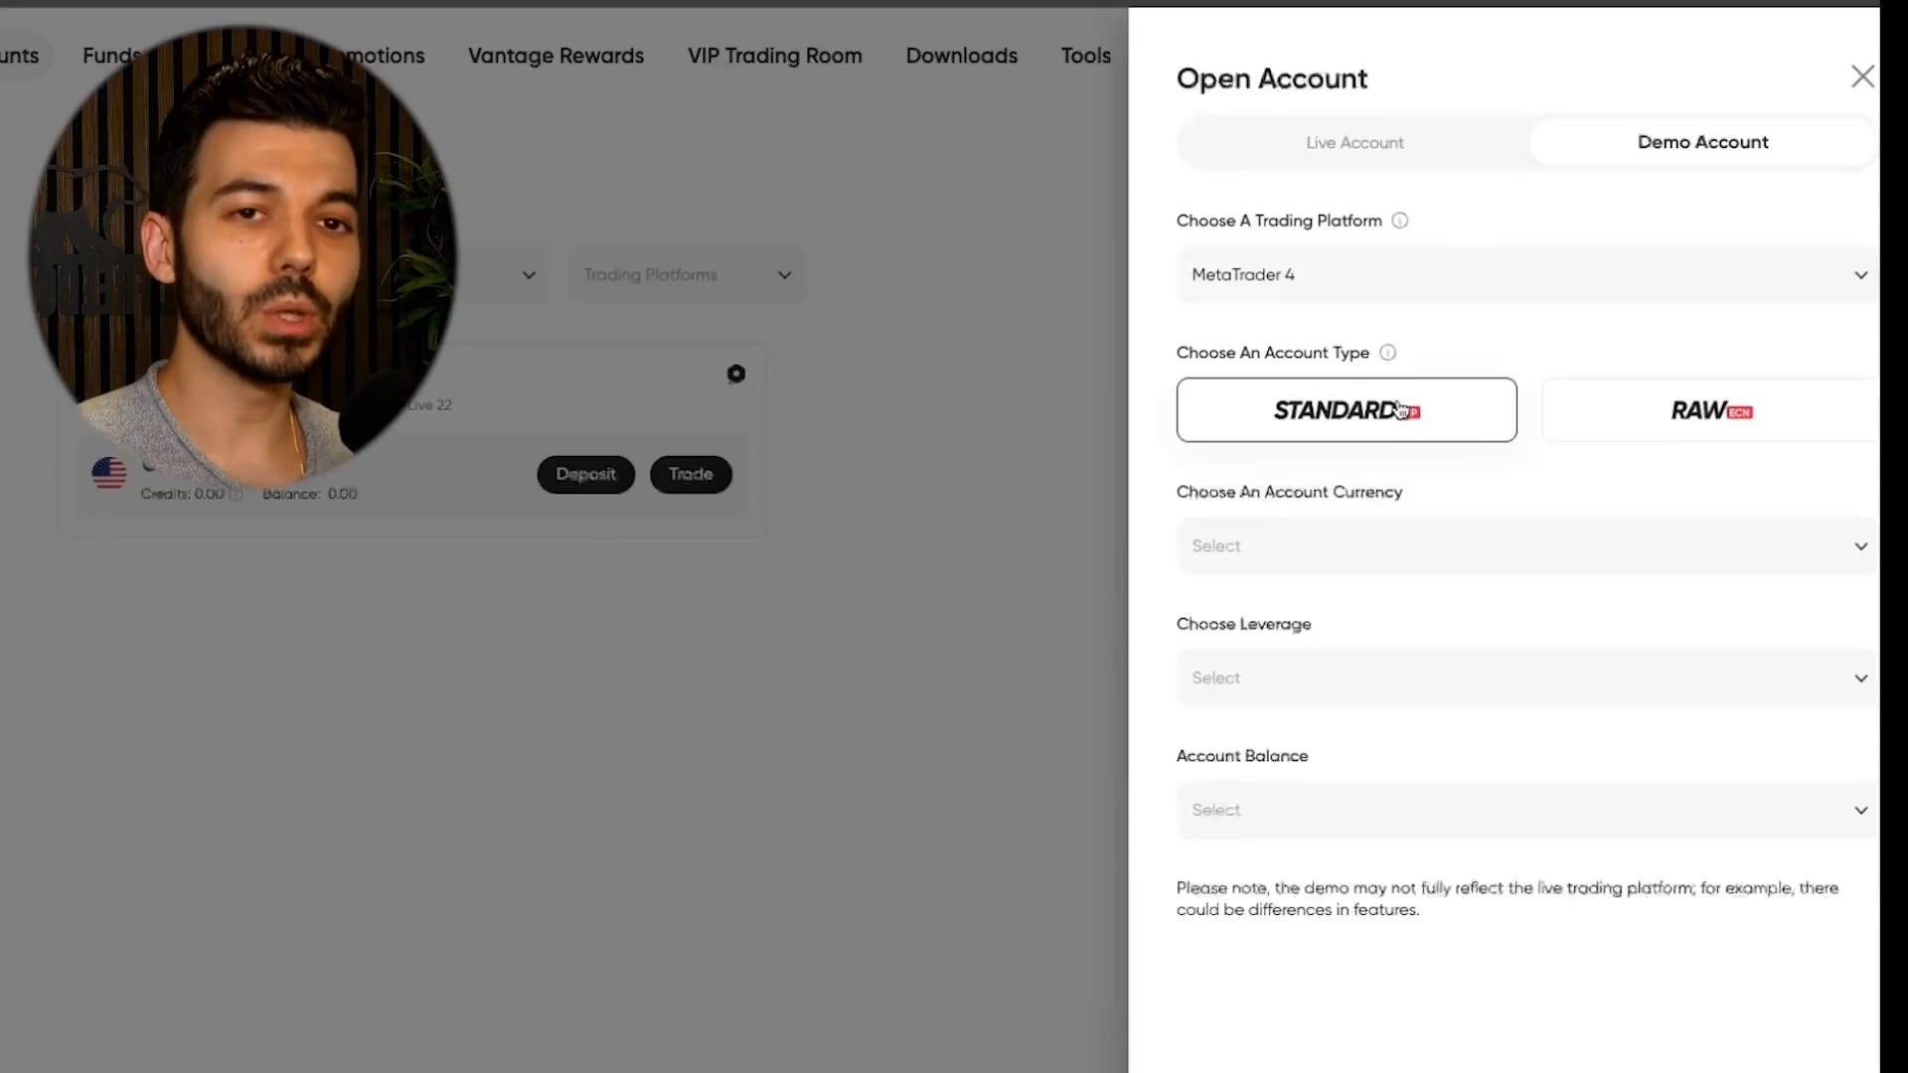
- Choose the demo account's currency, leverage and account balance
left_click(1362, 546)
left_click(1303, 626)
left_click(1291, 680)
left_click(1235, 980)
left_click(1286, 835)
scroll(1286, 720, "down", 2)
left_click(1286, 720)
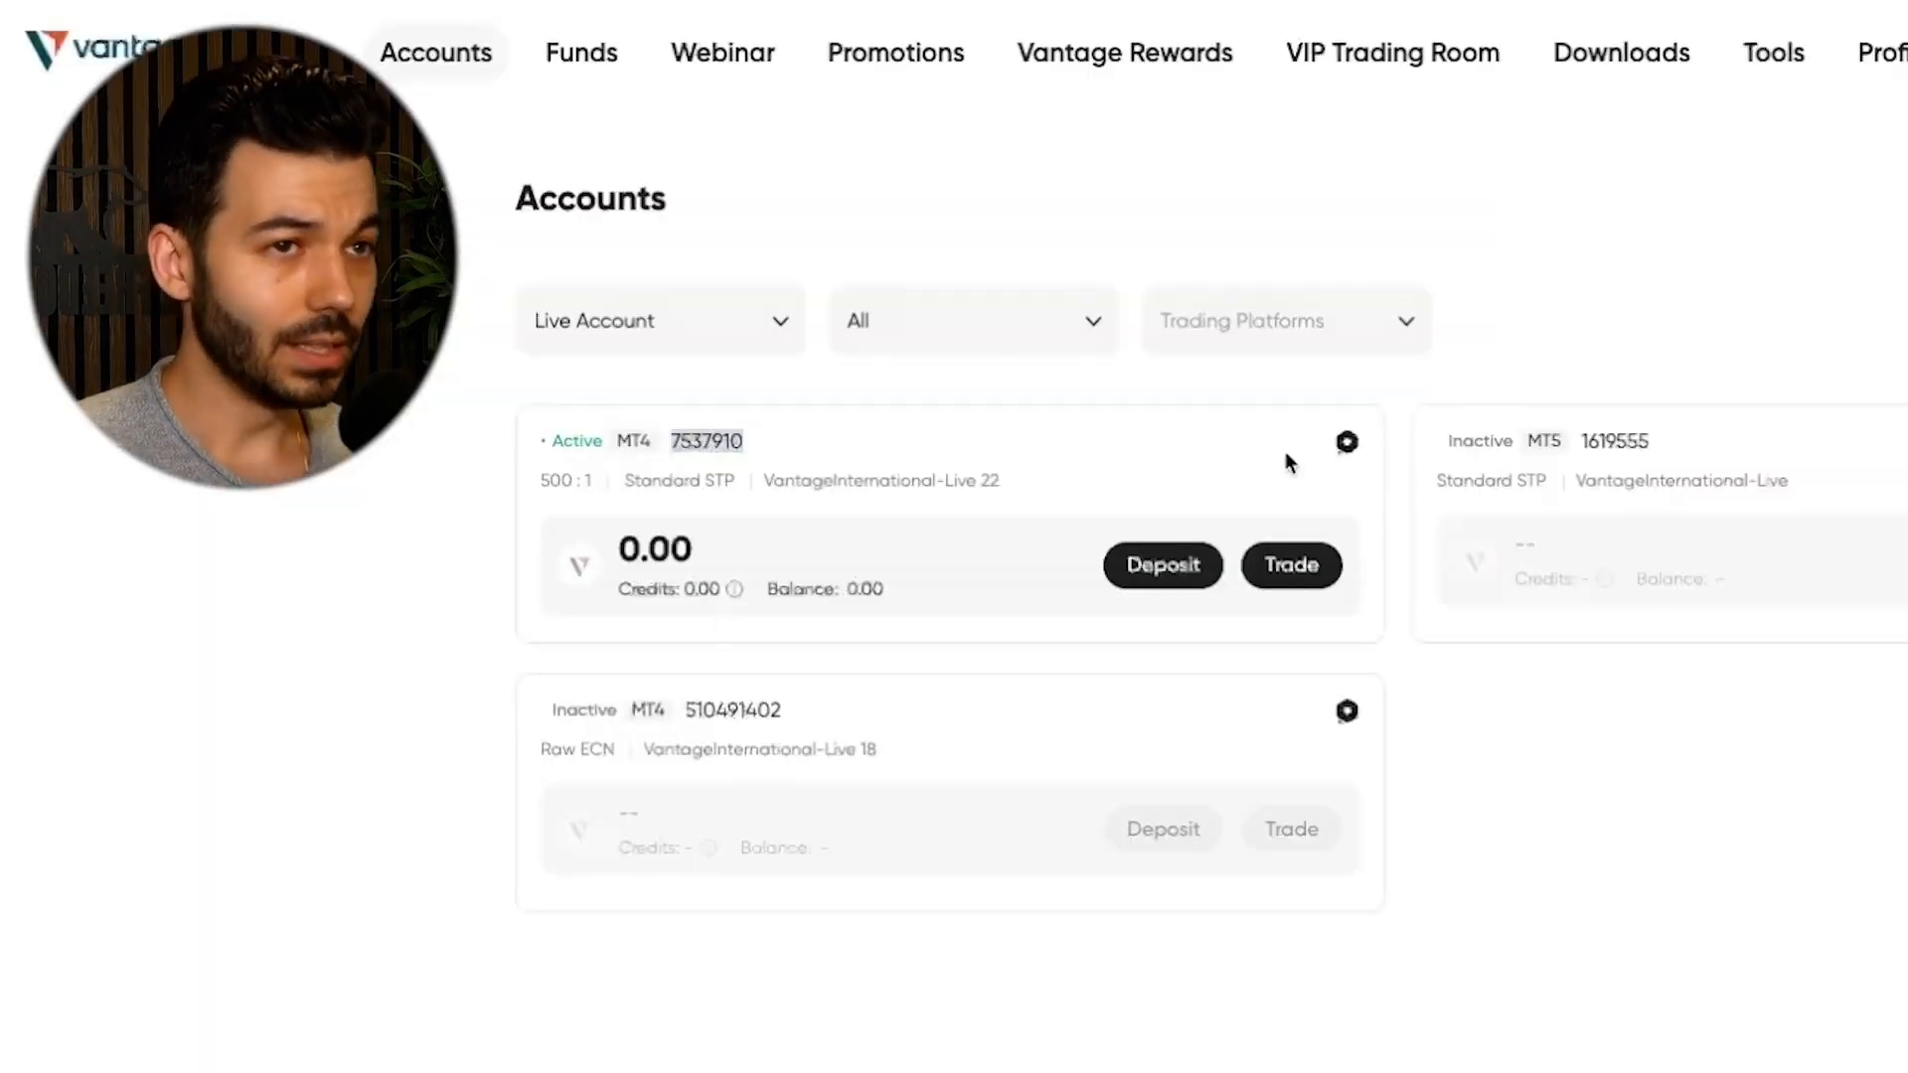
- Open the settings of the active MT4 Standard STP account
left_click(1348, 445)
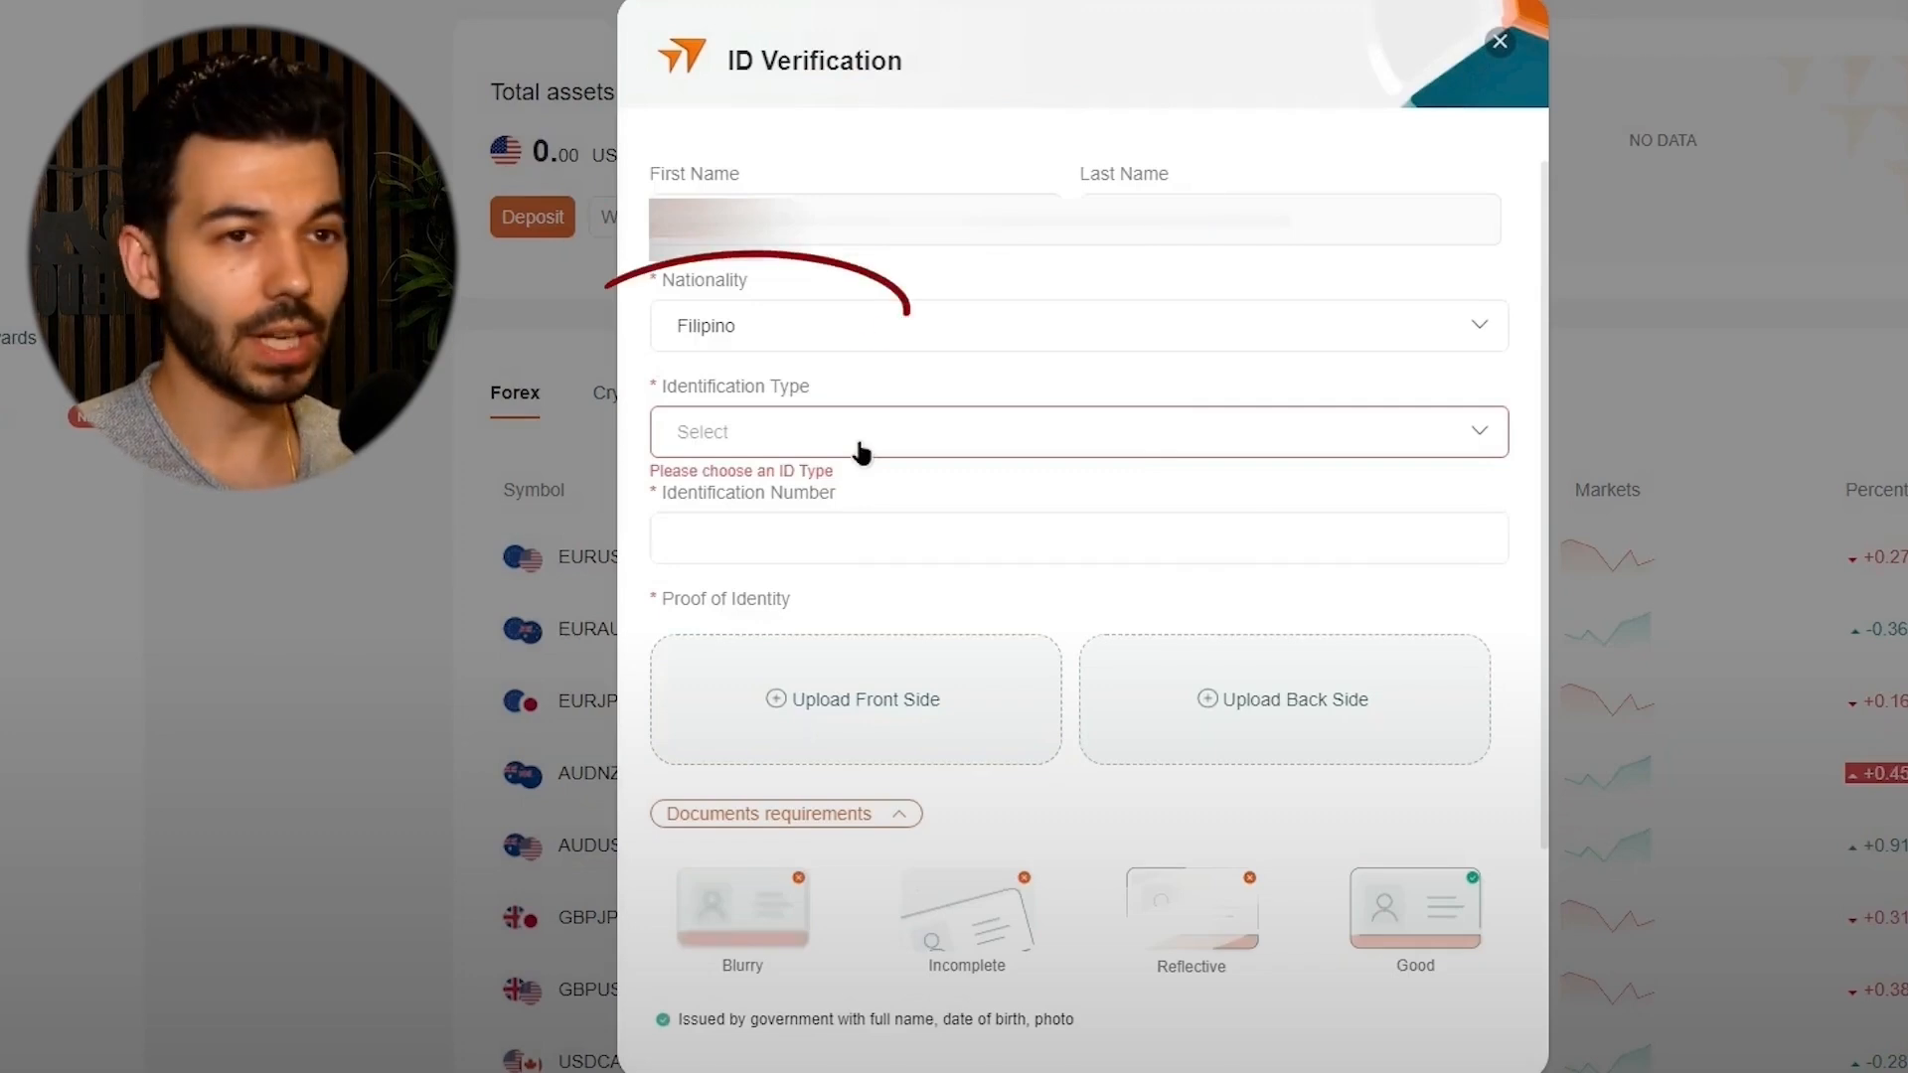
- Set the identification type to Passport in the ID verification form
left_click(860, 449)
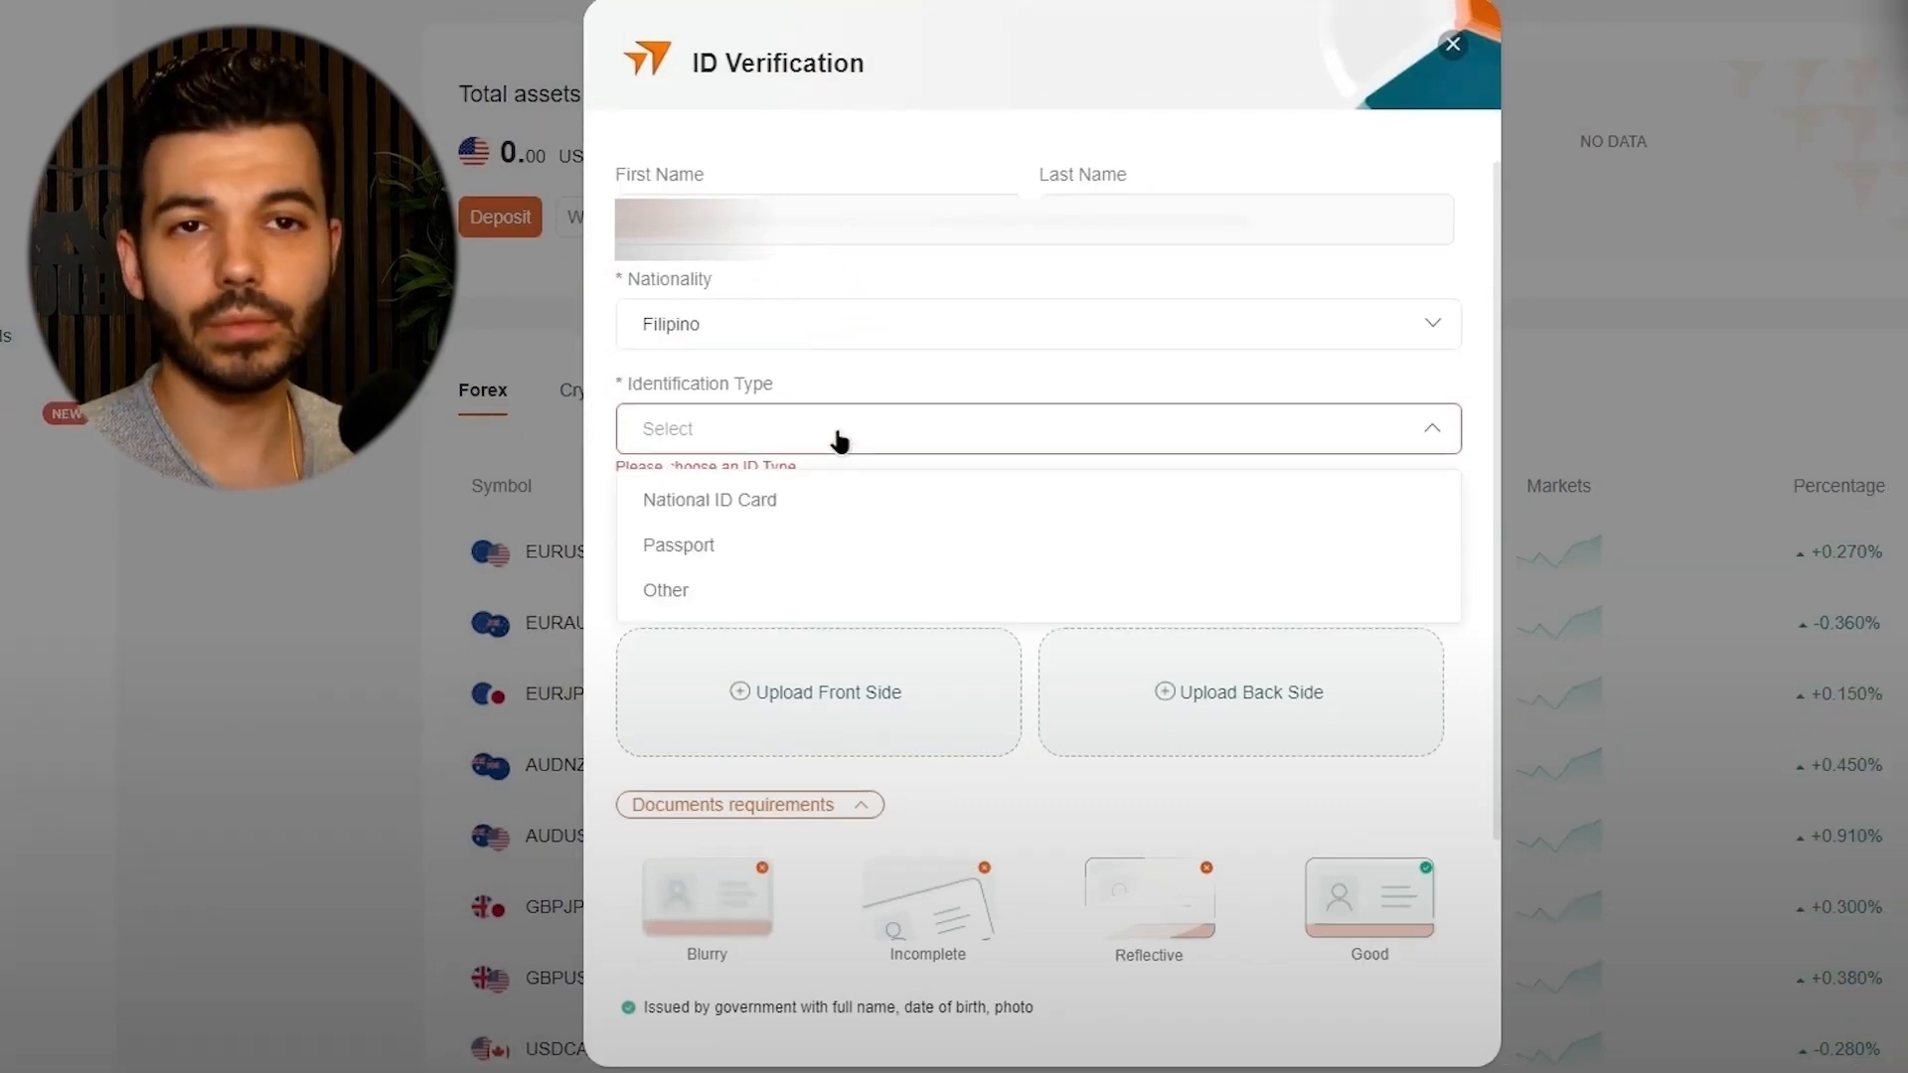
left_click(785, 545)
scroll(696, 696, "down", 3)
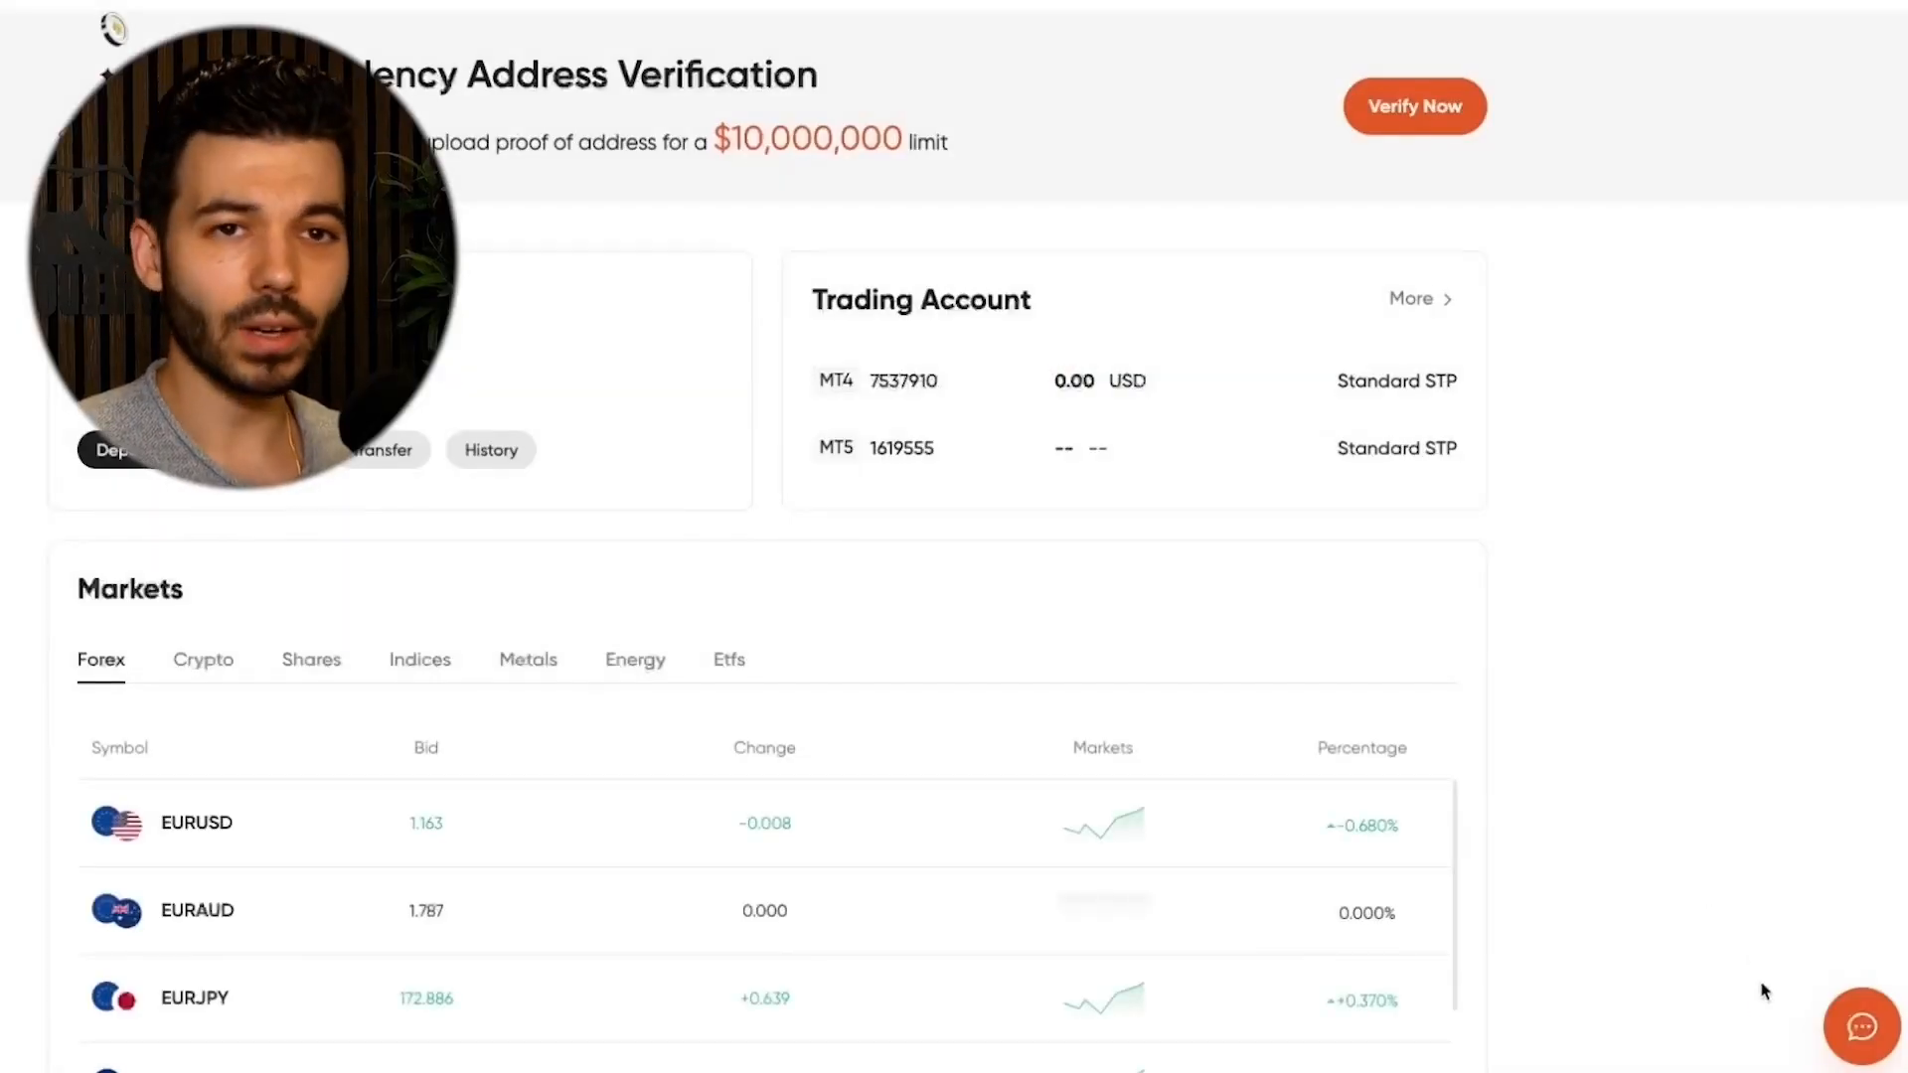
- Open the support chat from the portal's home page
left_click(1868, 1026)
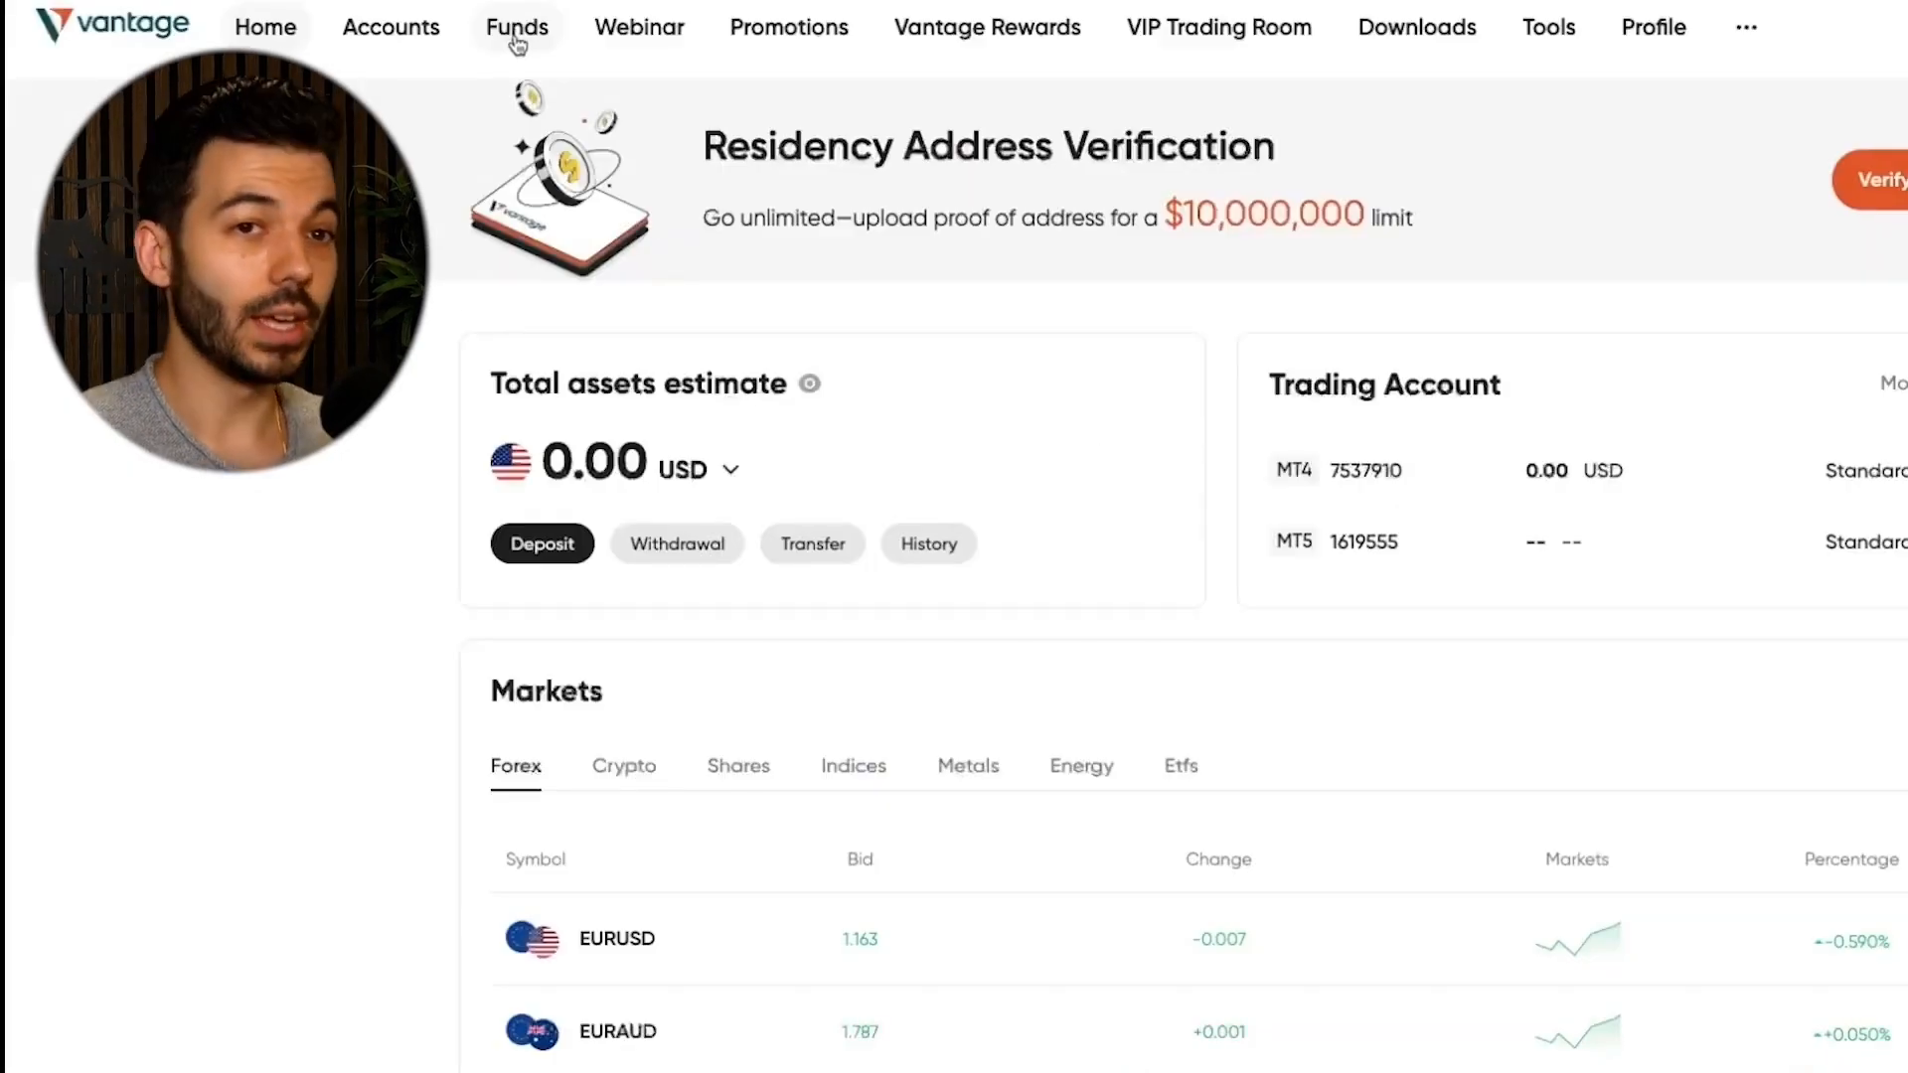
- Enter a 100 USD deposit for the Standard STP account and continue to the available deposit methods
left_click(515, 36)
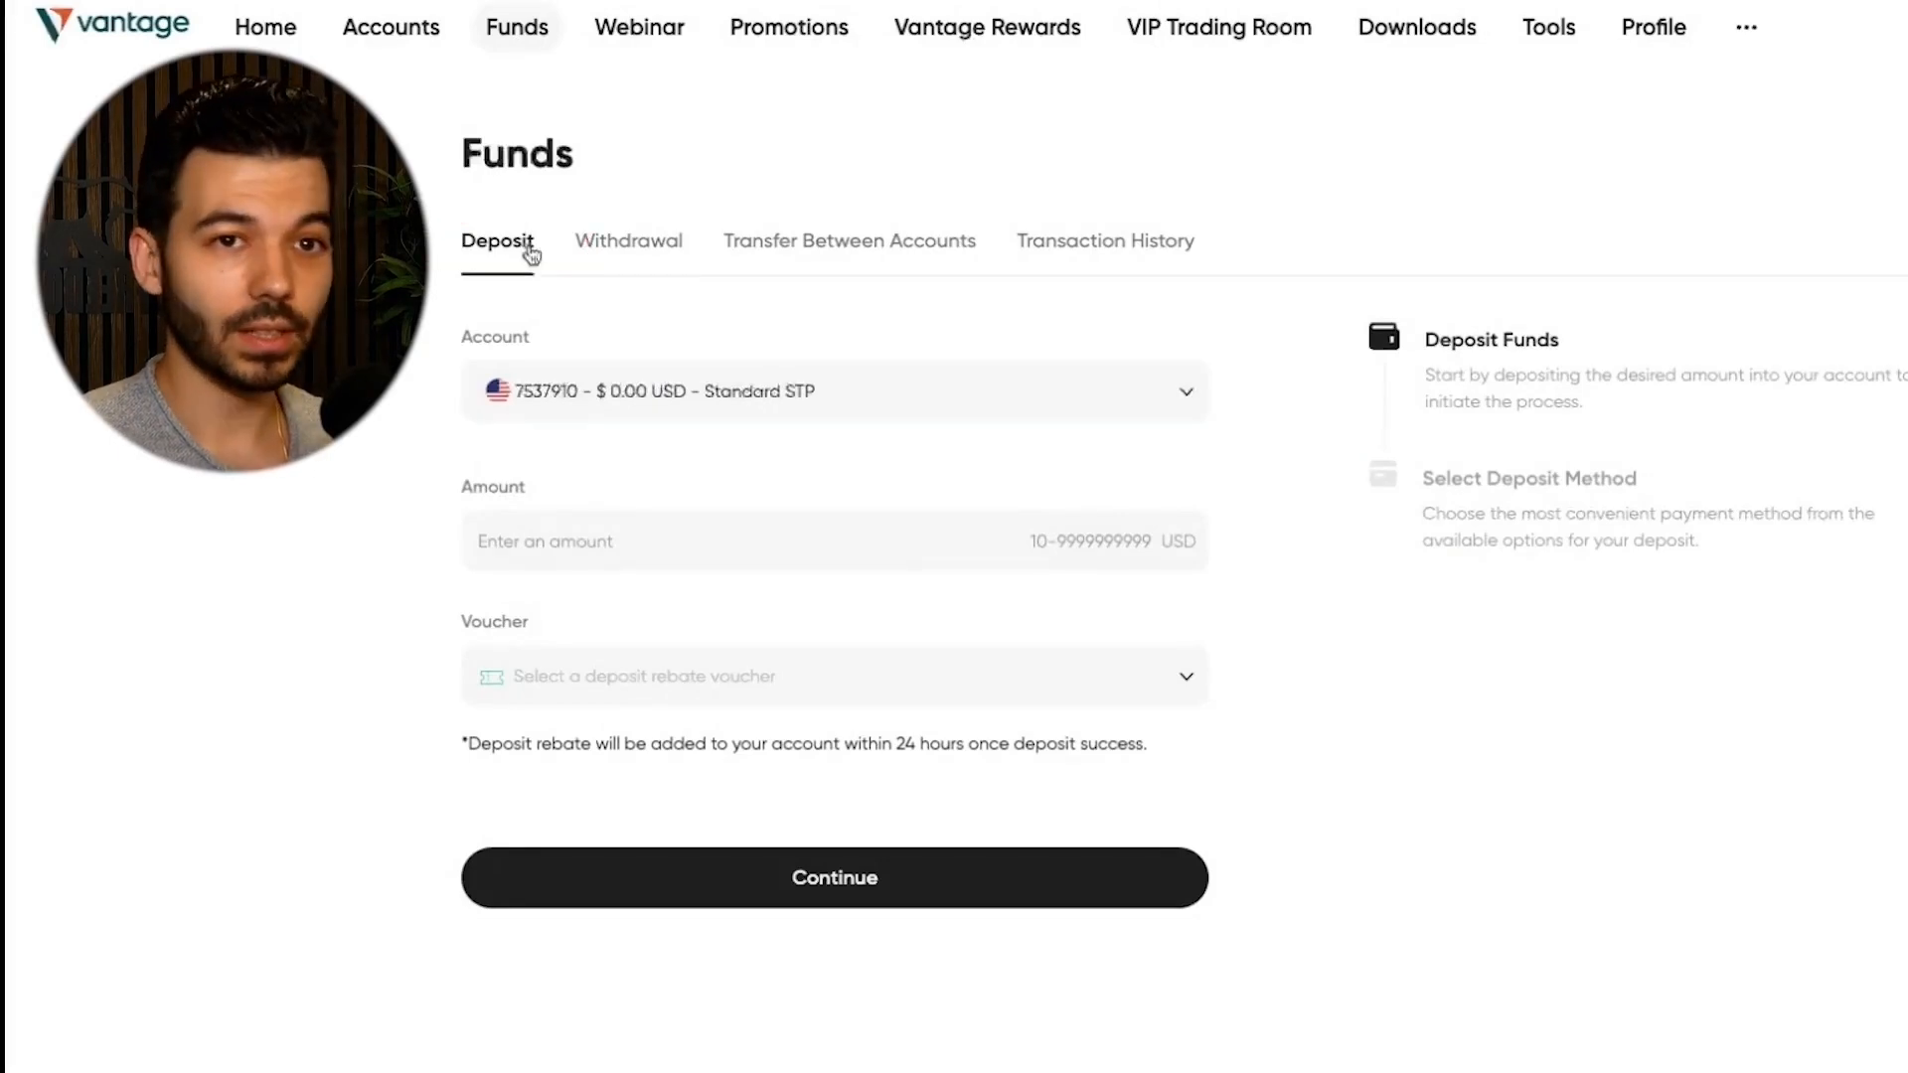
left_click(566, 397)
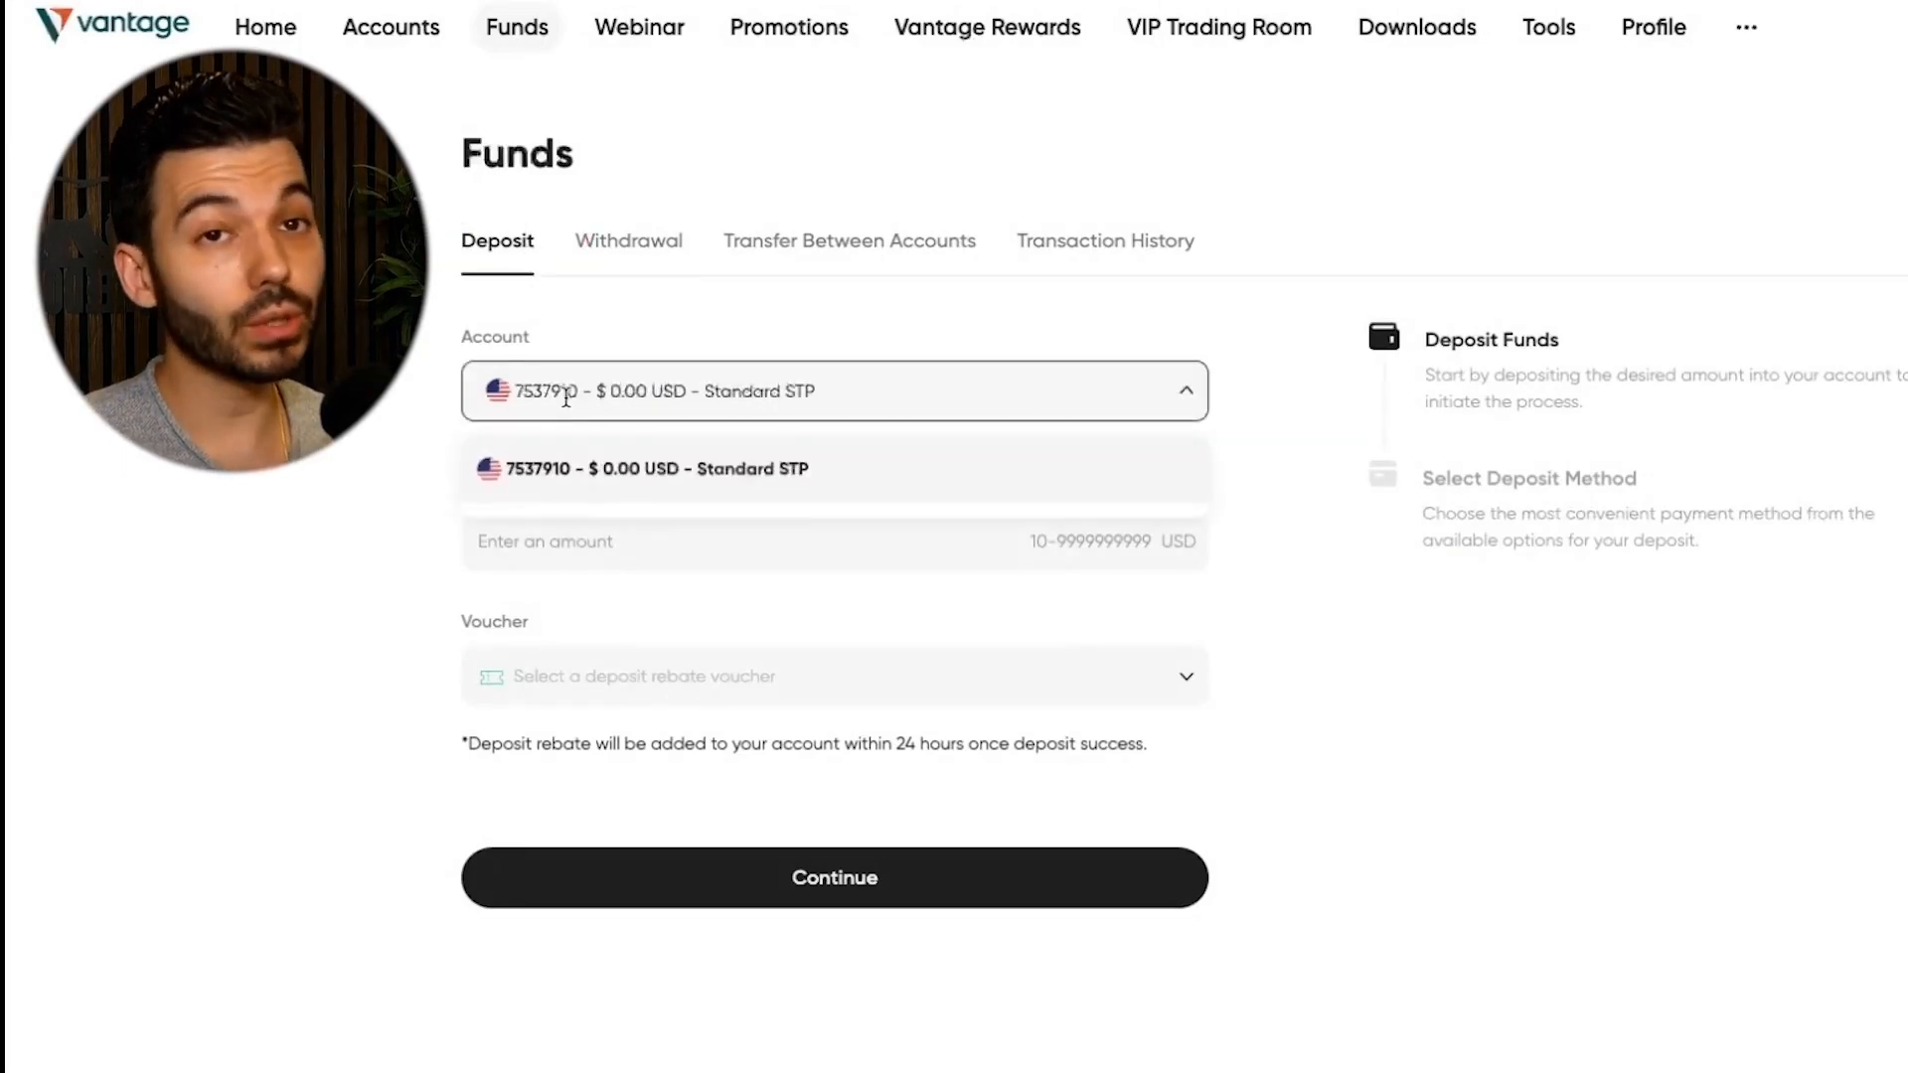
left_click(646, 487)
left_click(631, 538)
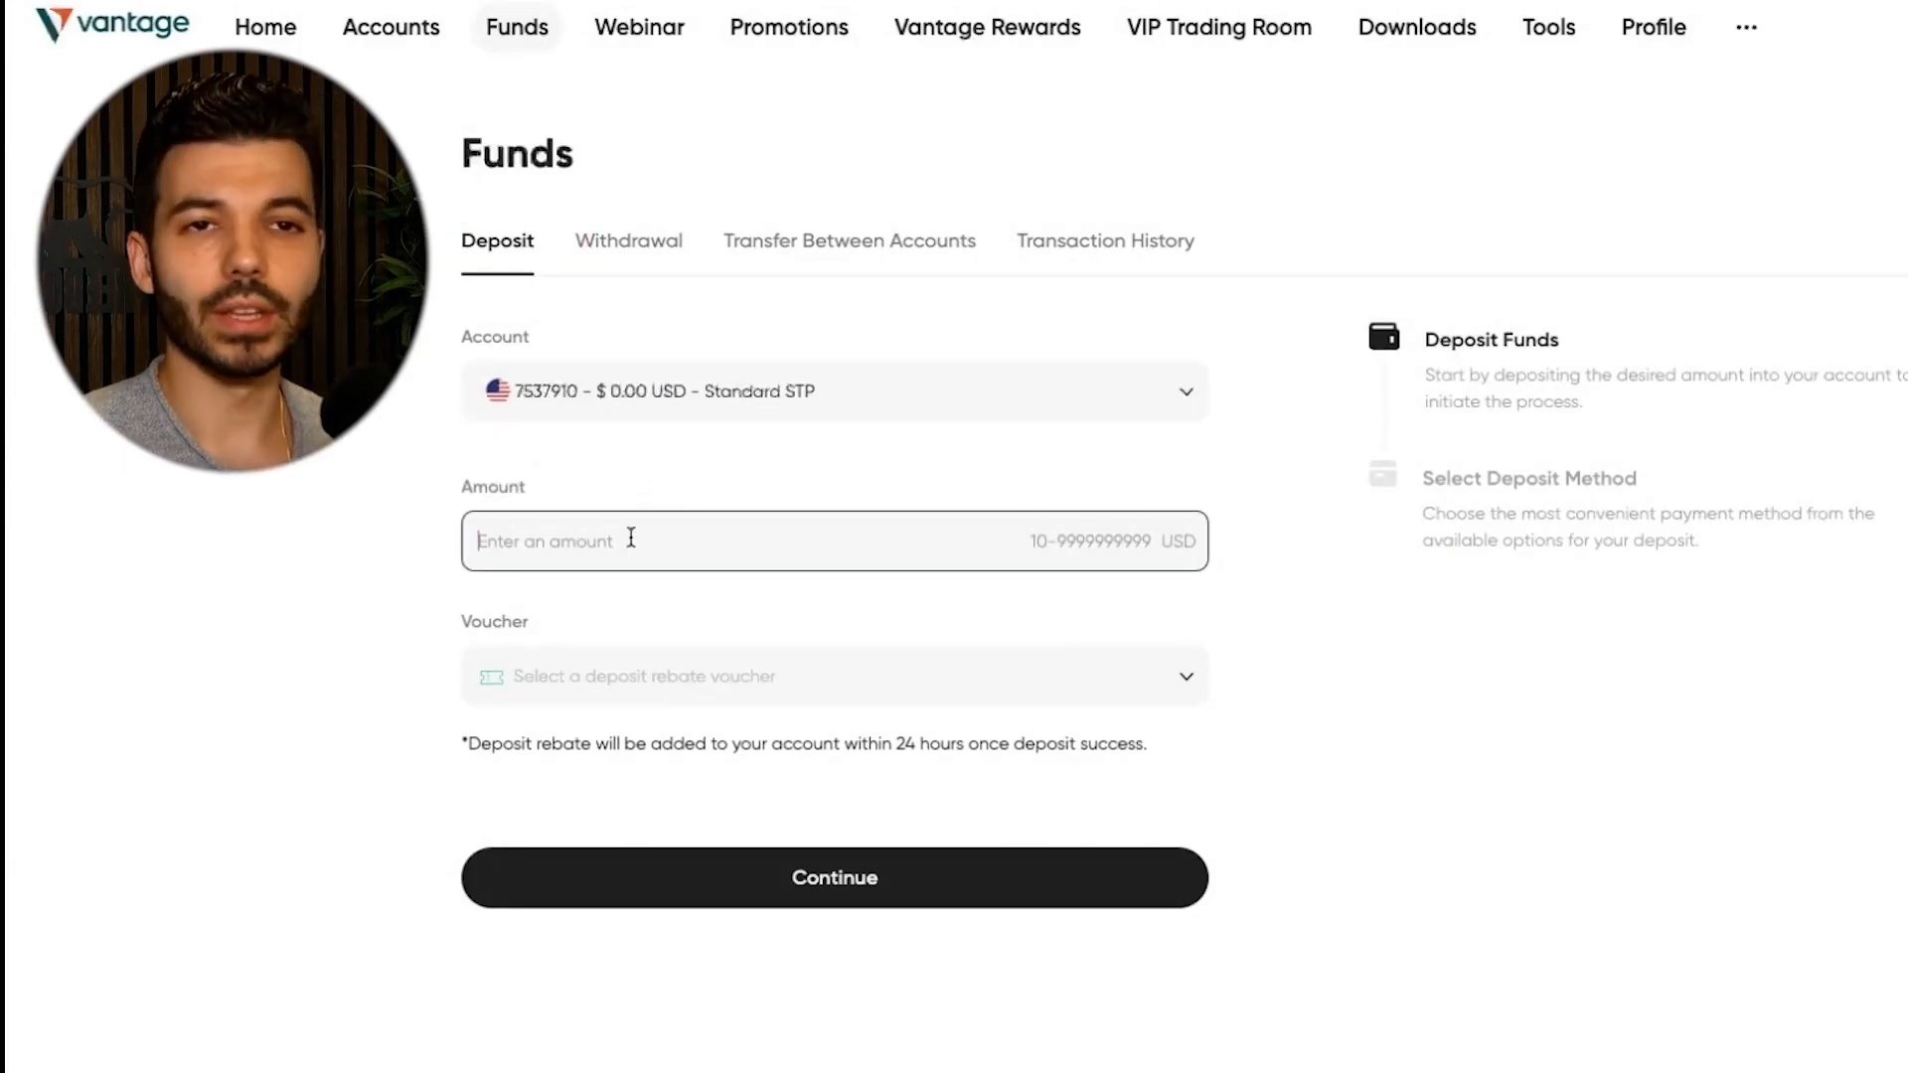
type("100")
left_click(749, 887)
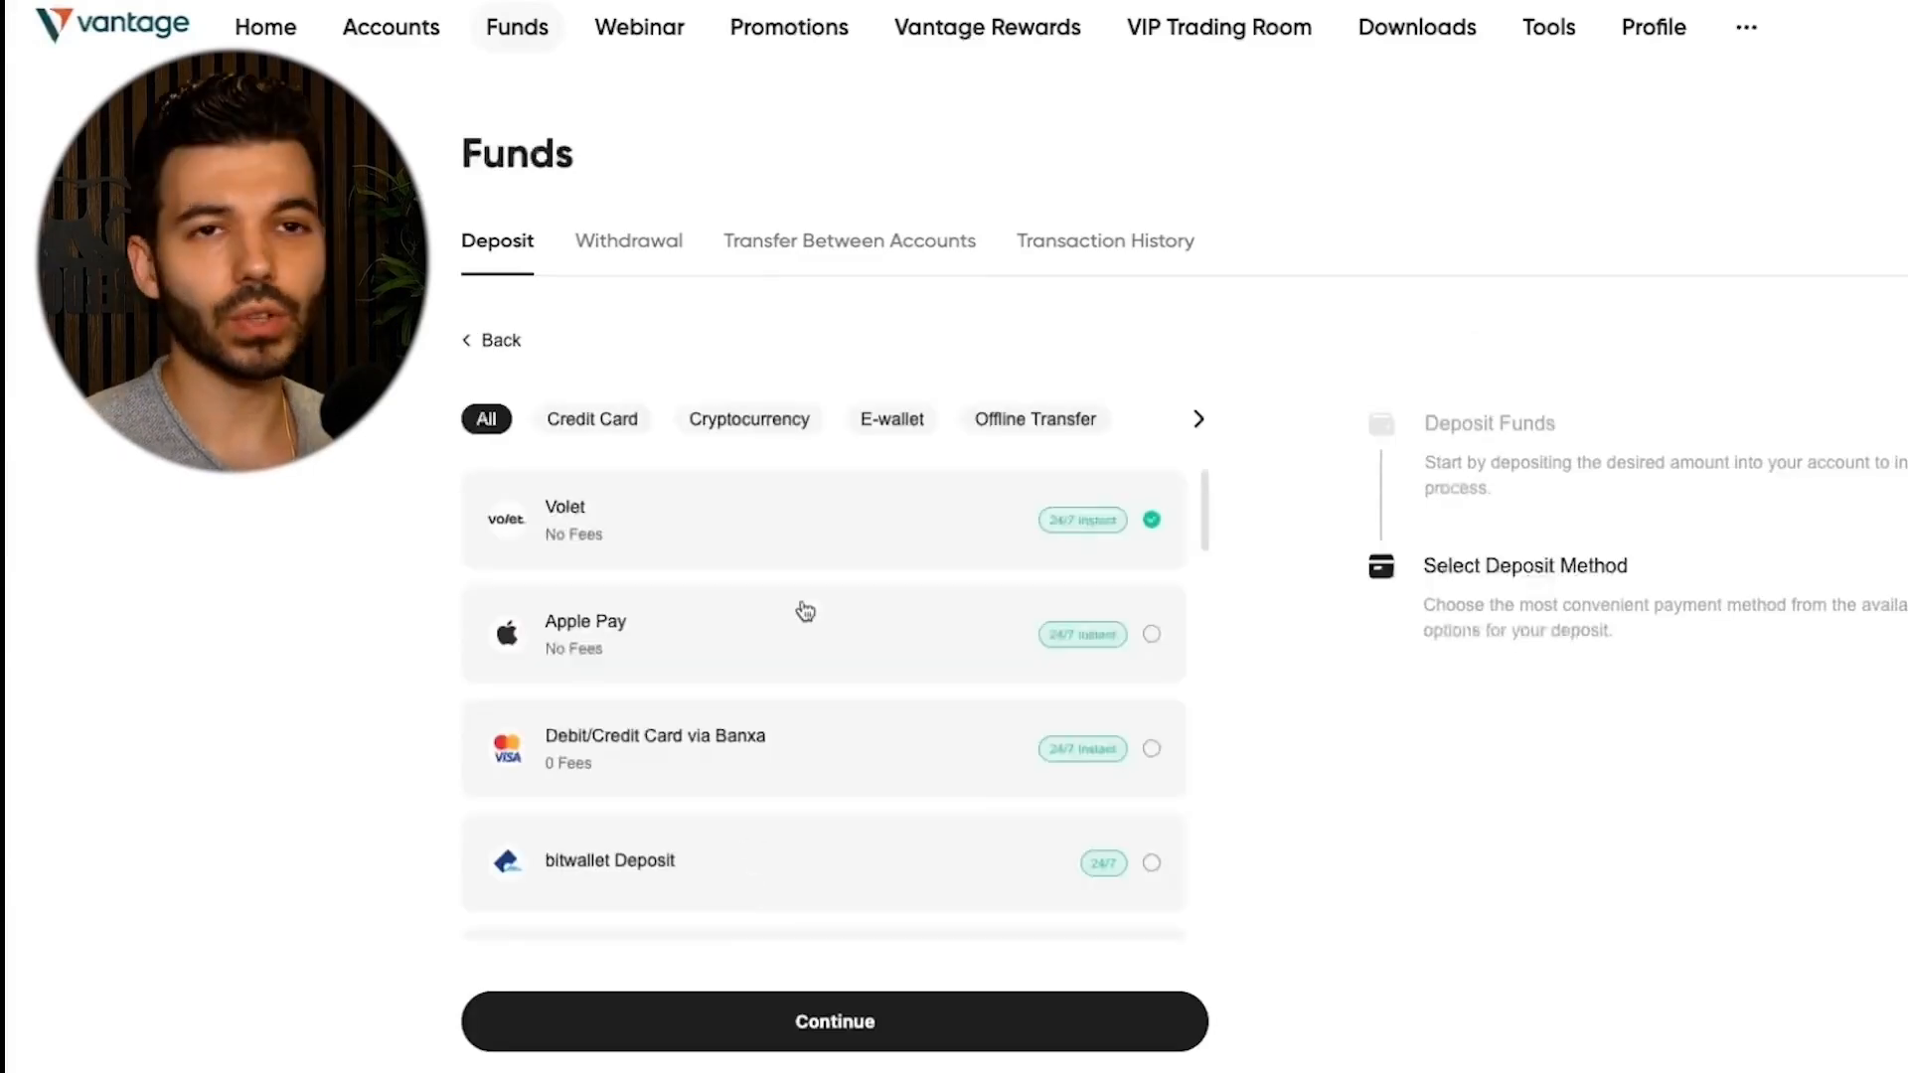
scroll(805, 611, "down", 4)
scroll(805, 611, "down", 10)
scroll(805, 611, "down", 2)
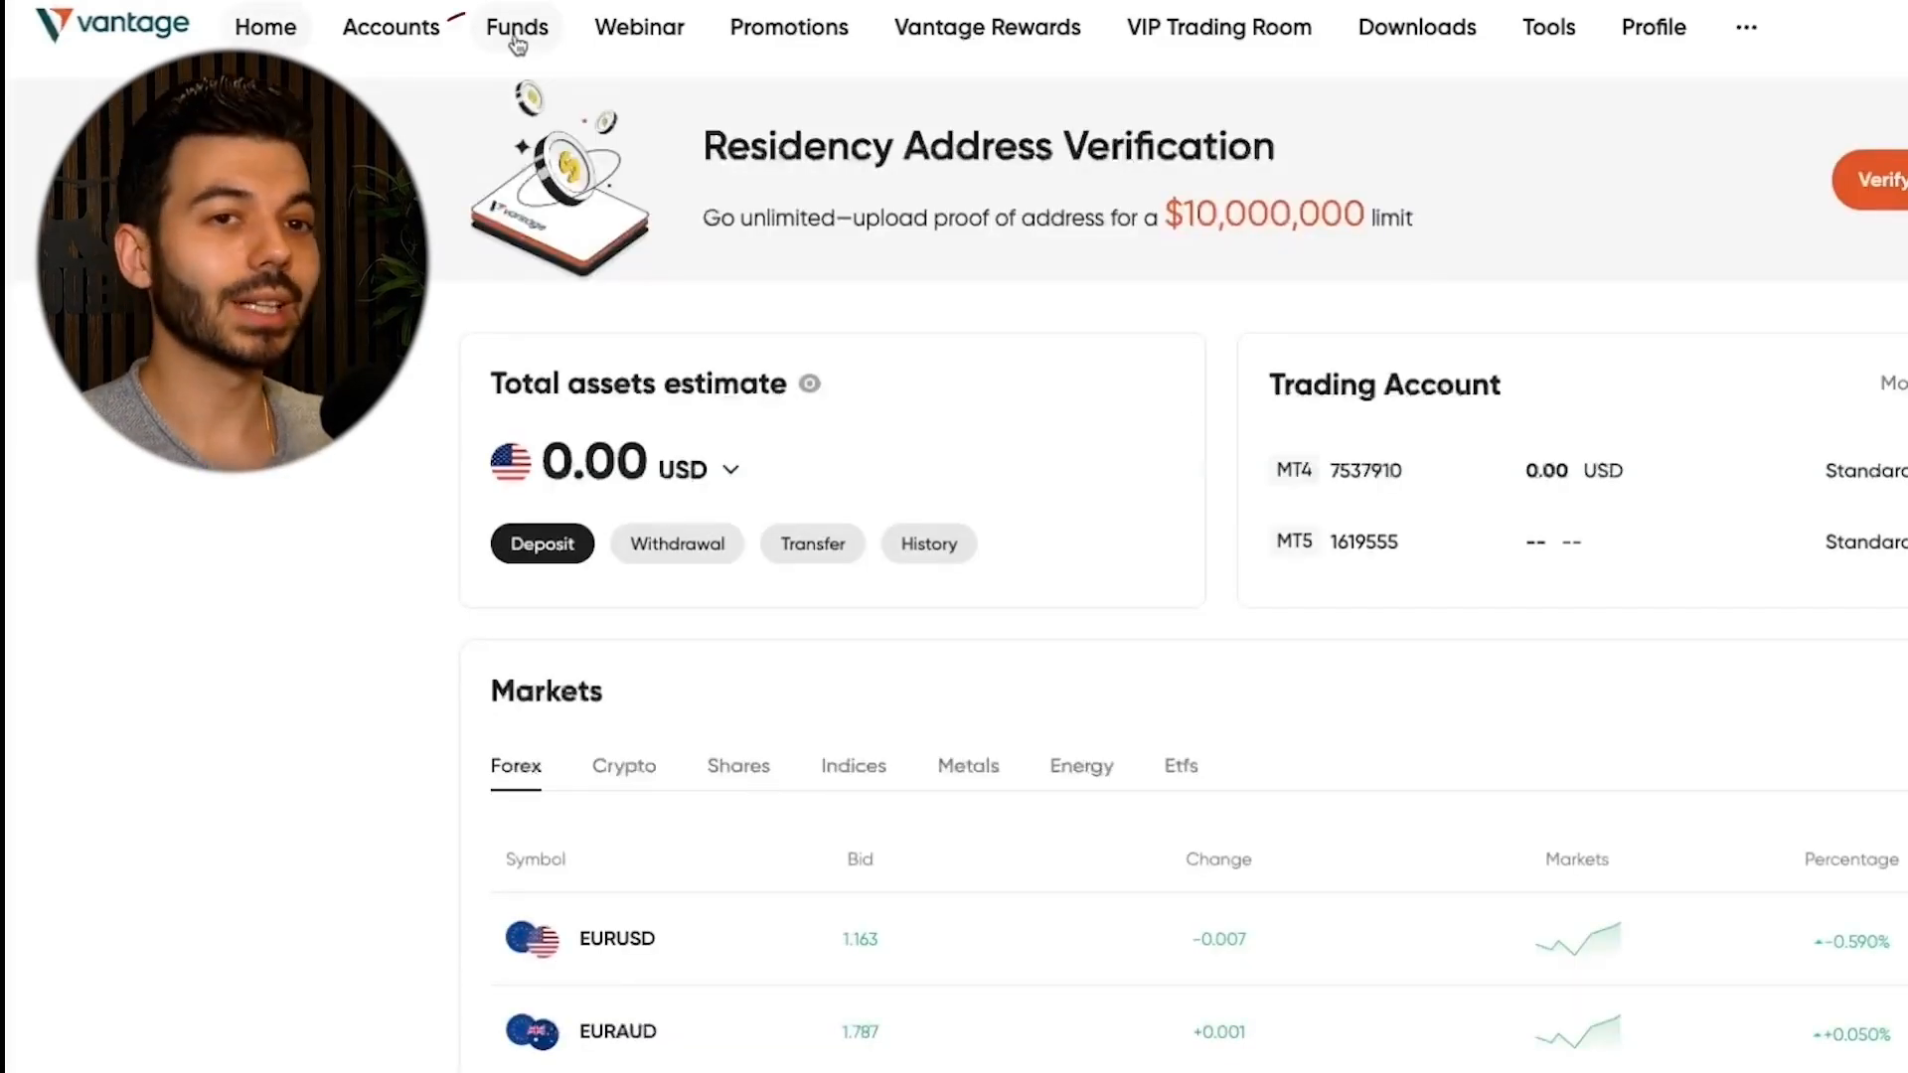
- Go to the funds withdrawal form and choose the Standard STP account as the source
left_click(517, 30)
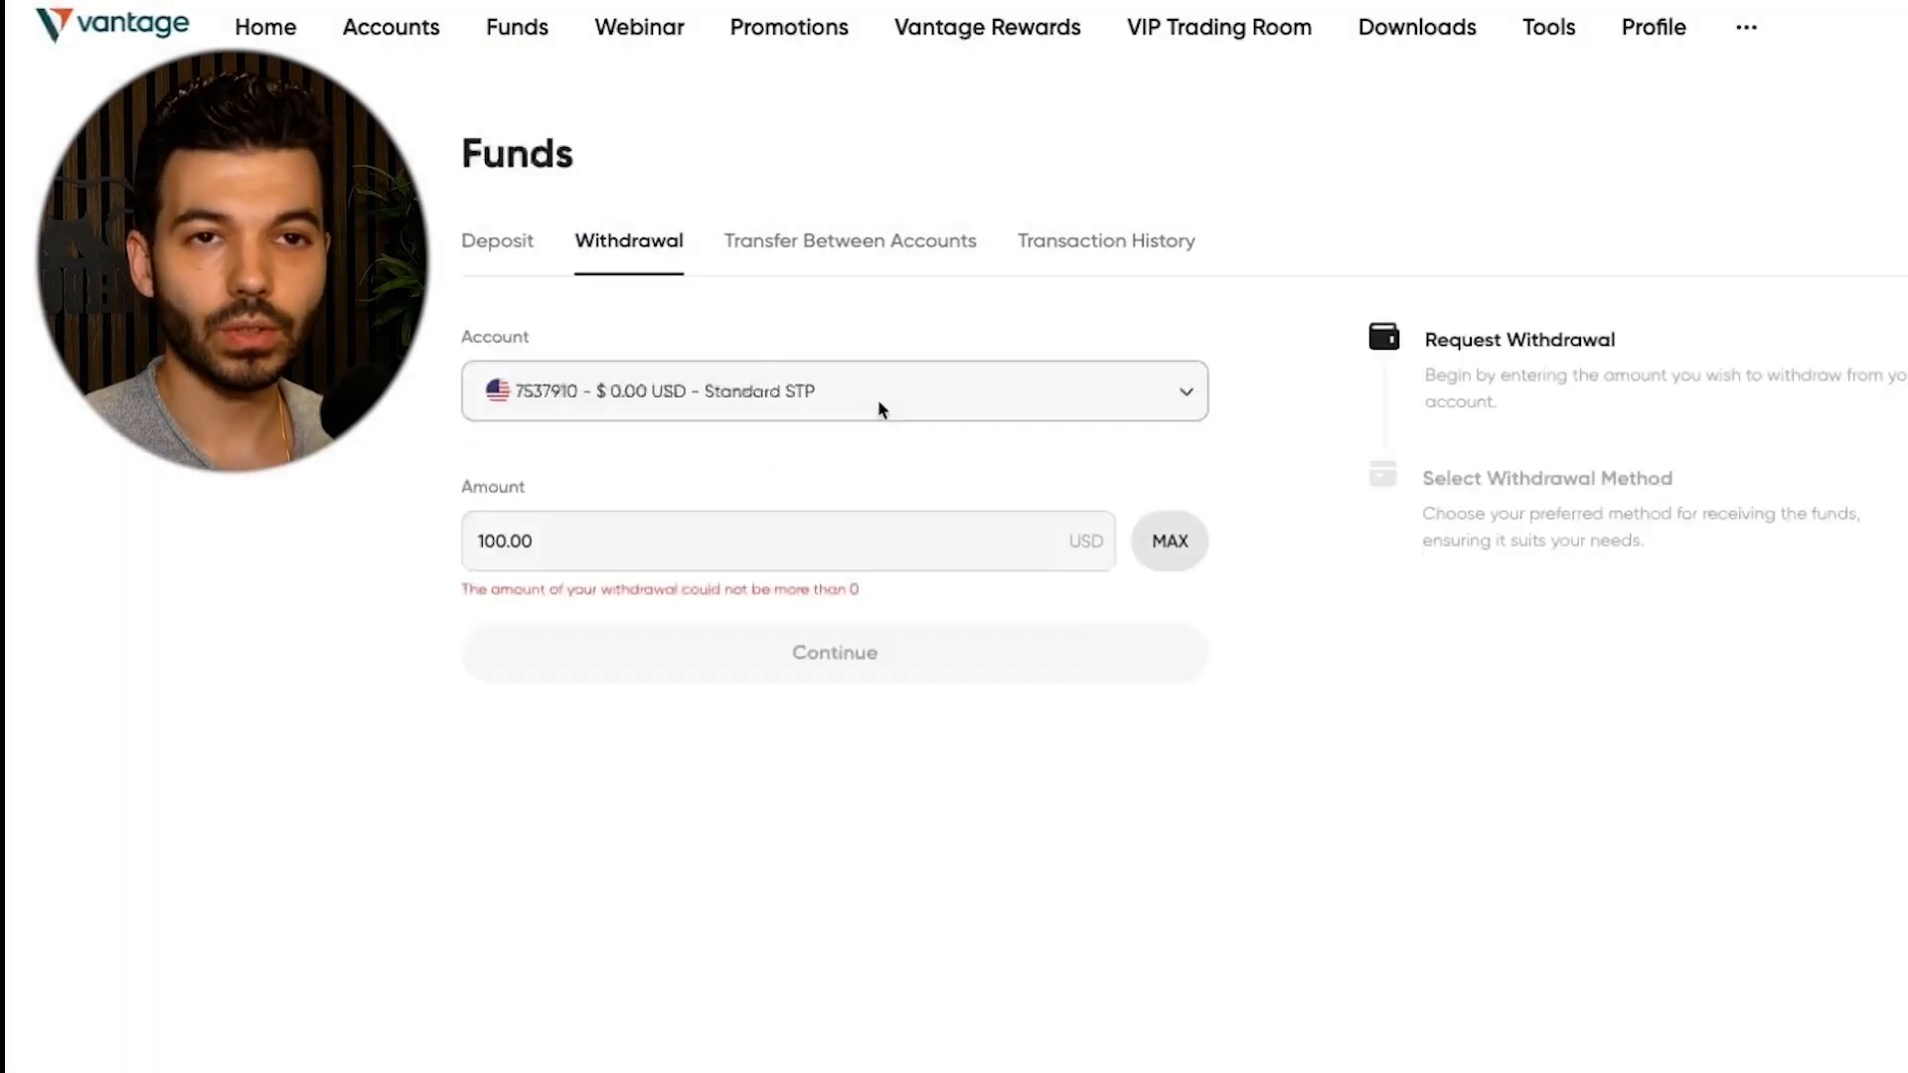
left_click(876, 402)
left_click(864, 487)
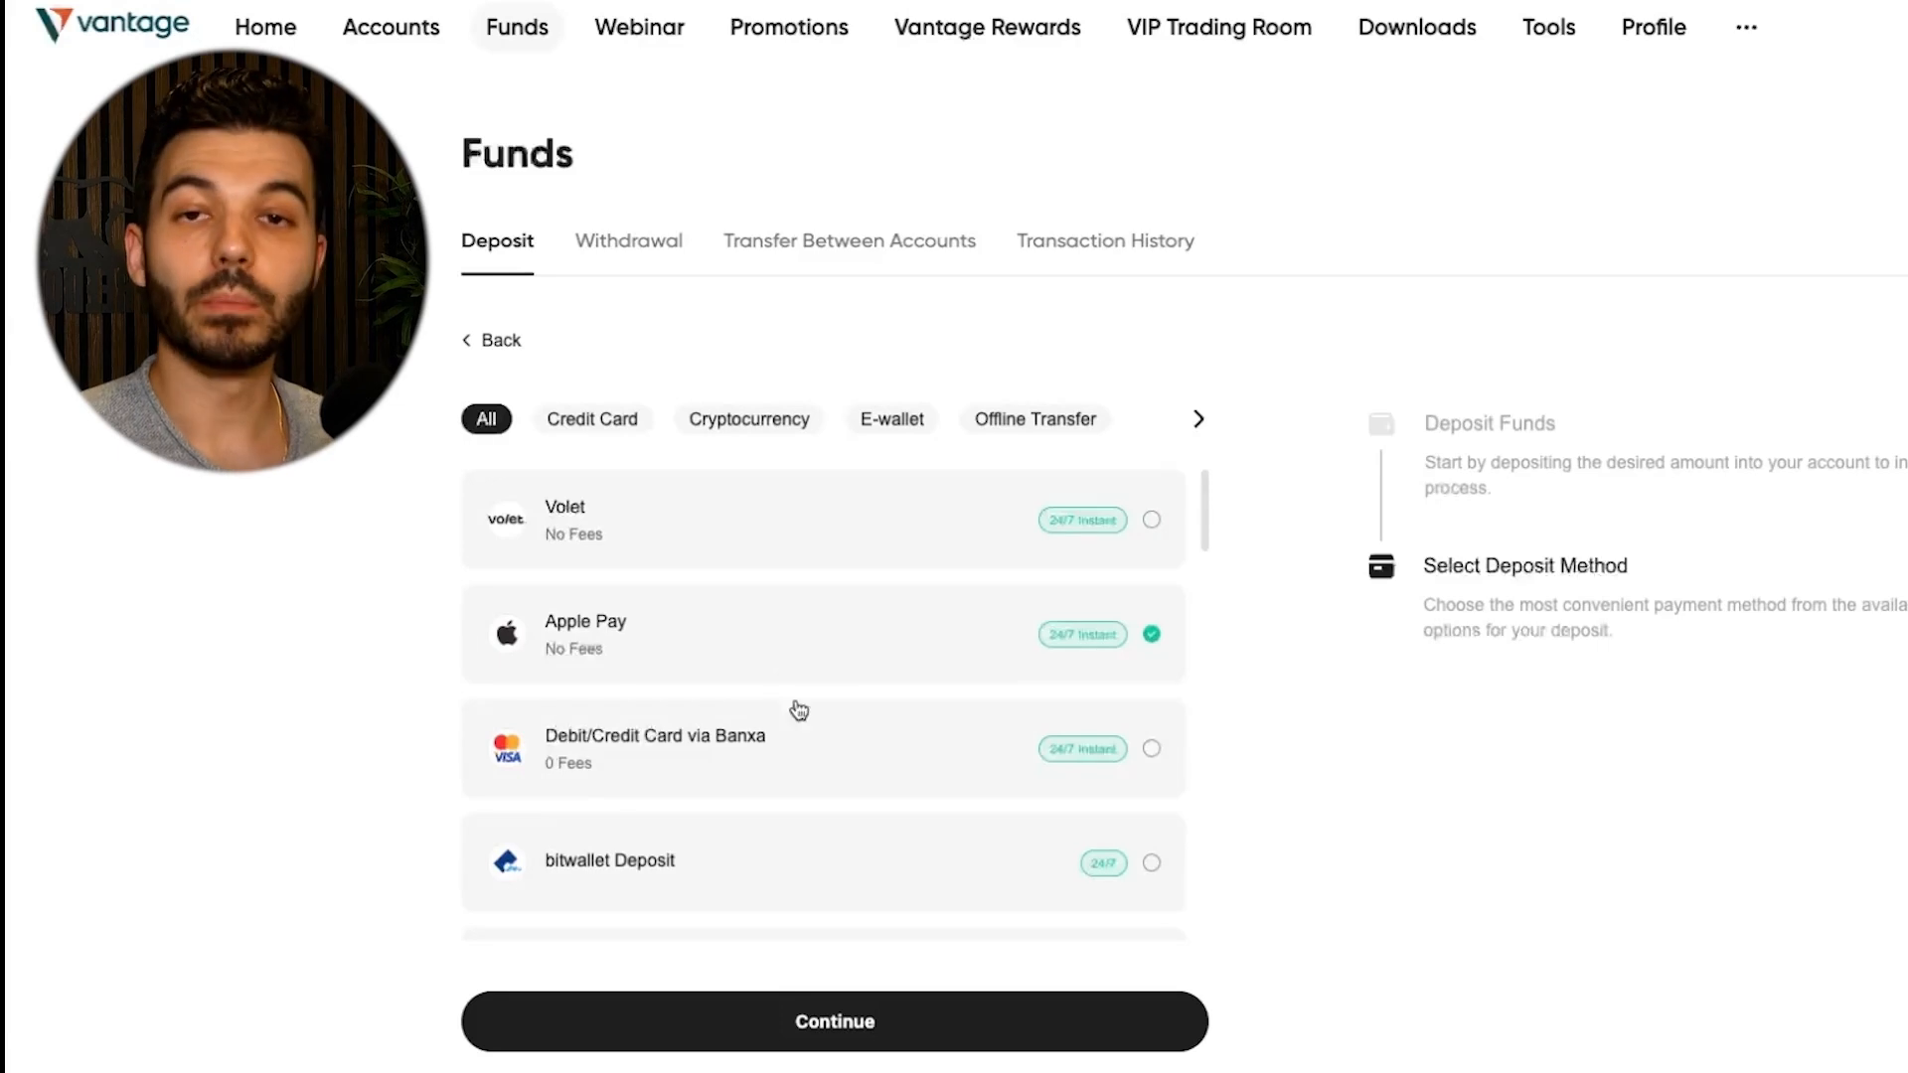
- Examine the list of deposit methods, including card, cryptocurrency, mobile payment and bank transfer options, with their fees and processing times
scroll(905, 805, "down", 3)
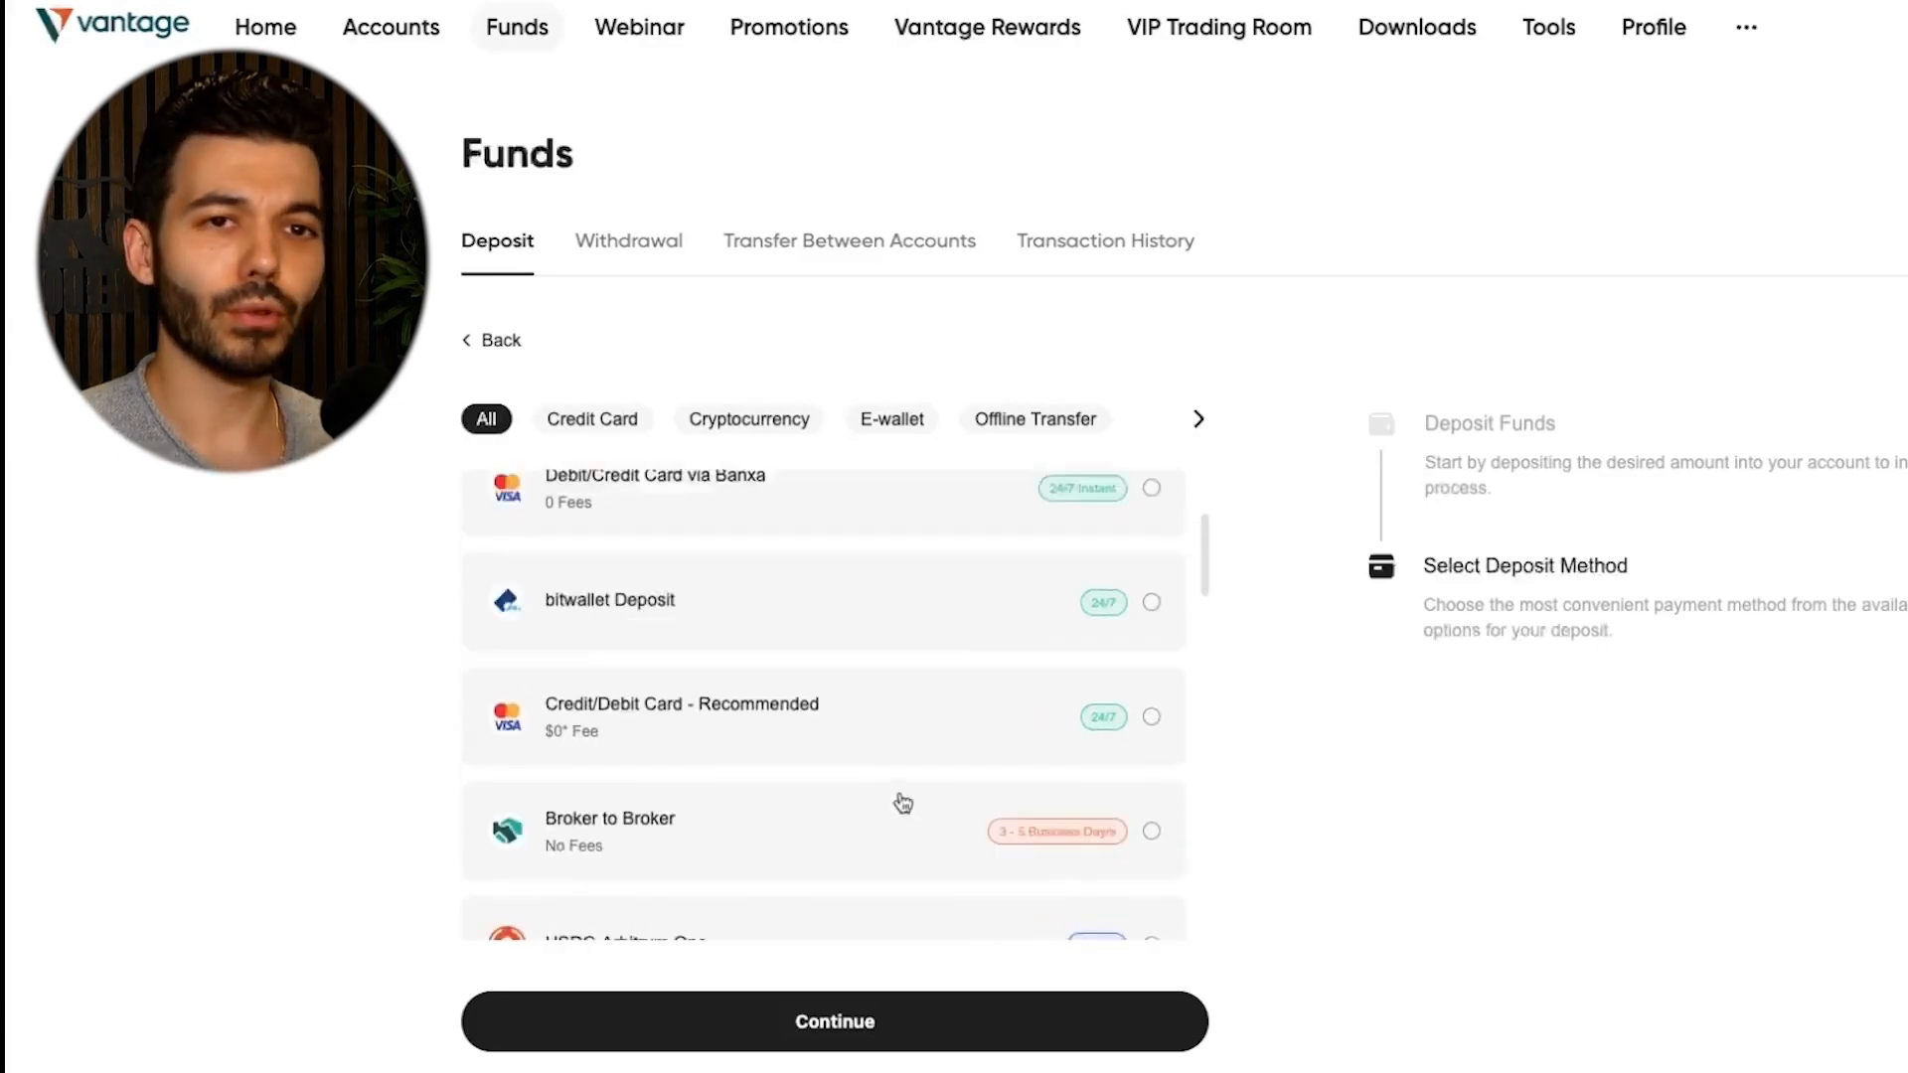
scroll(878, 713, "down", 7)
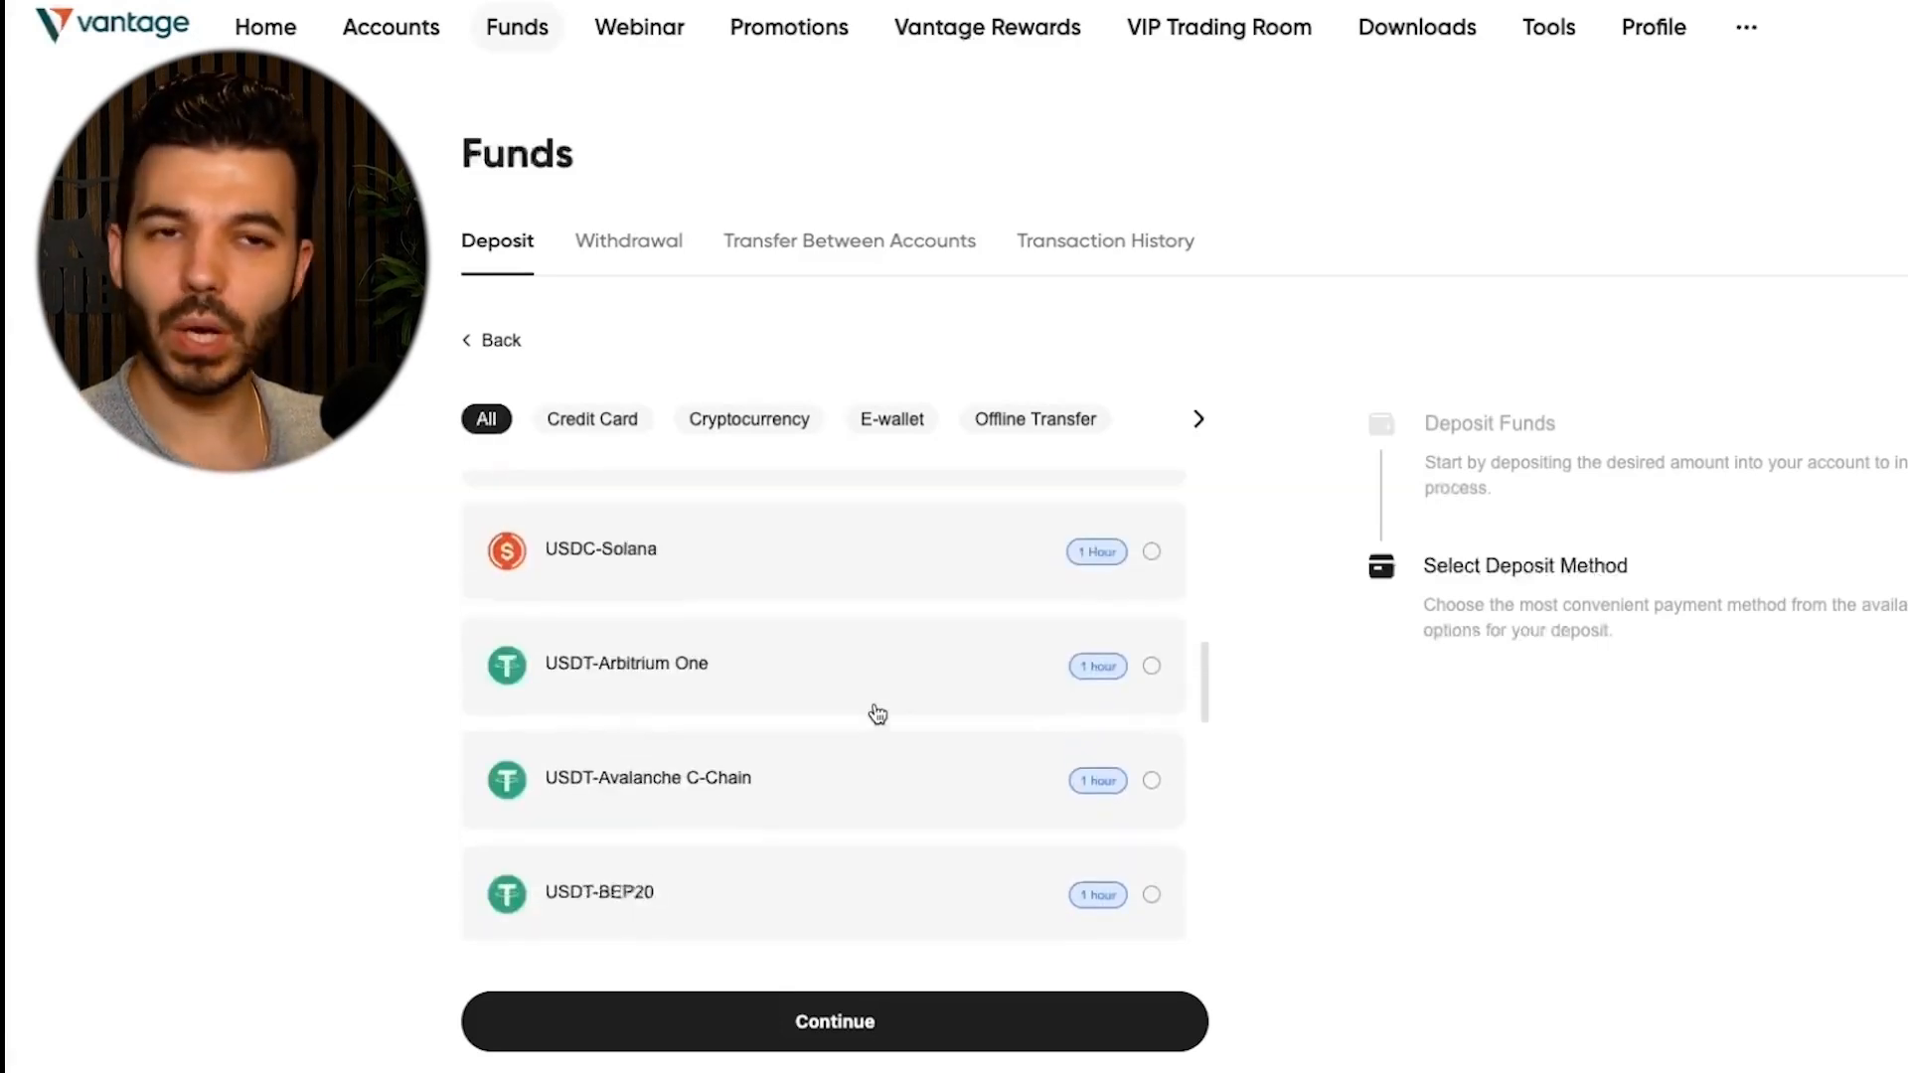
scroll(878, 714, "up", 3)
scroll(878, 714, "up", 1)
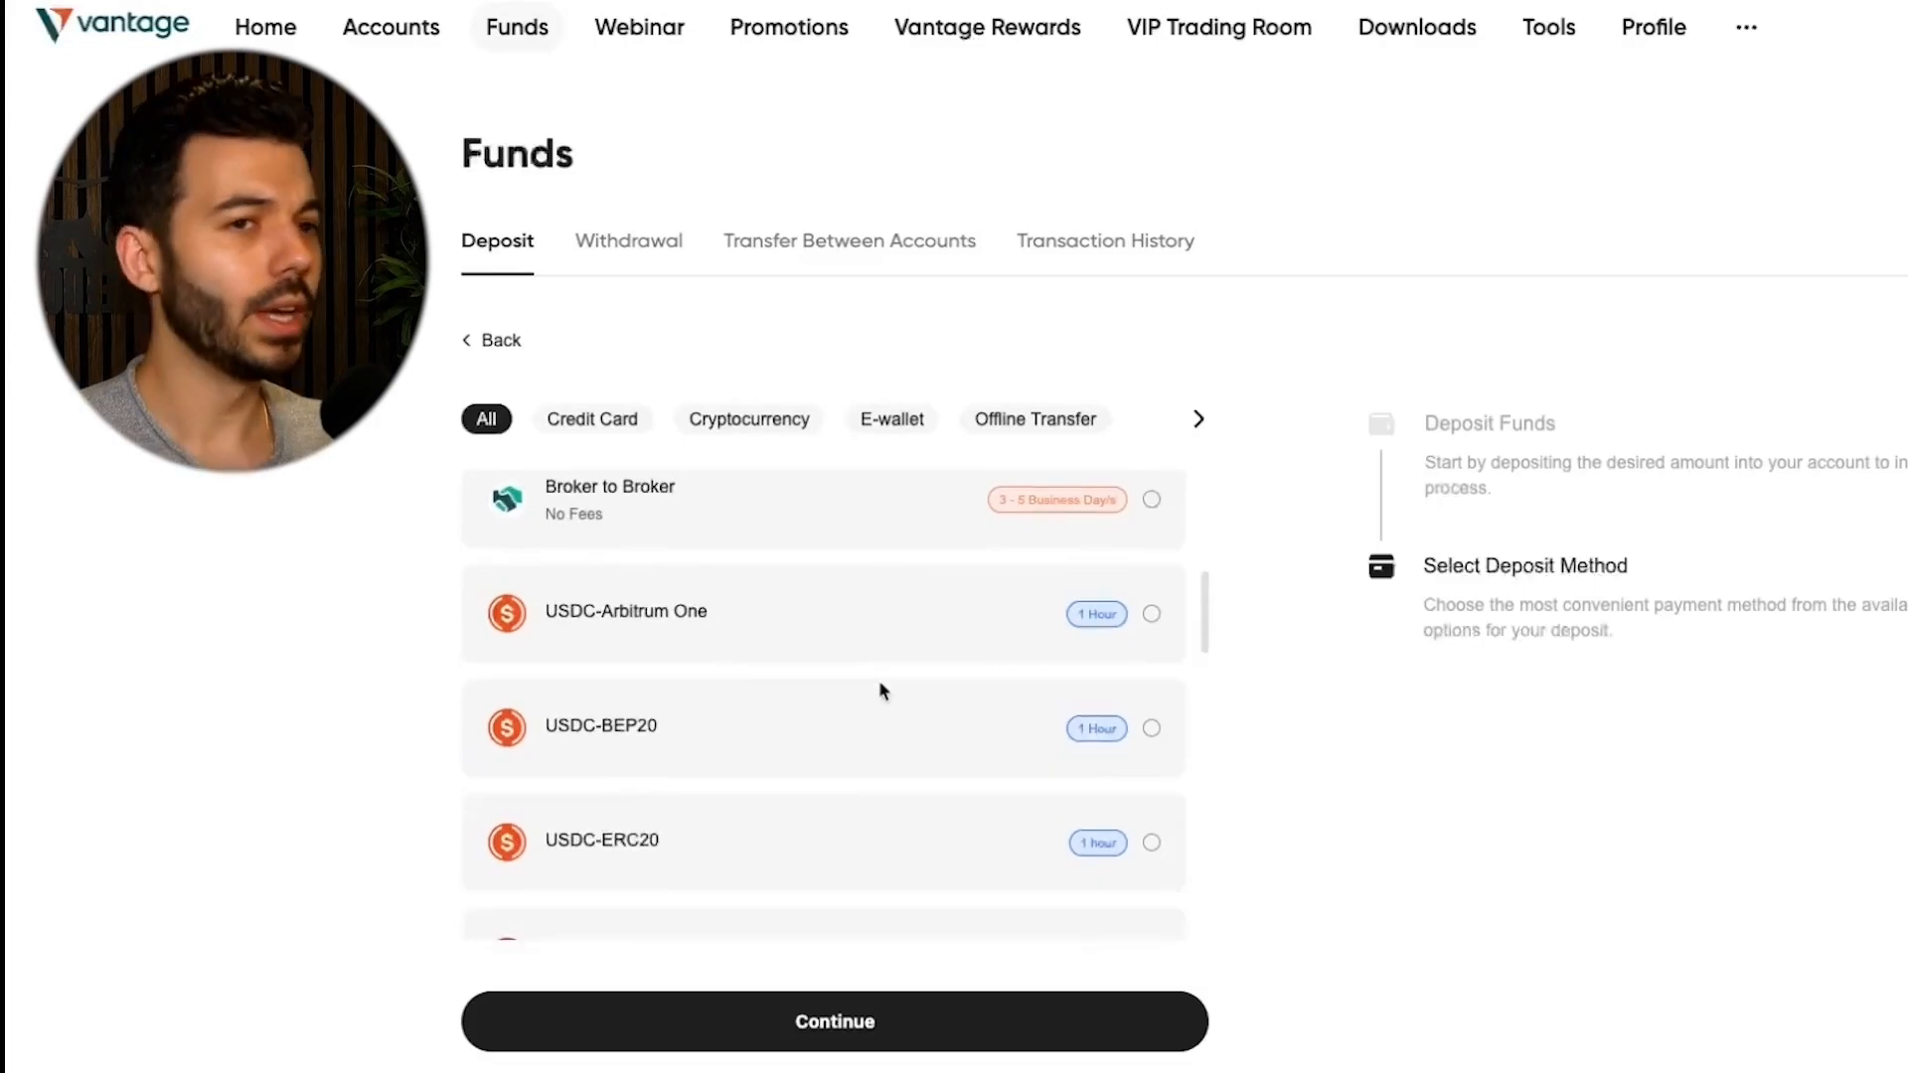
scroll(879, 686, "down", 3)
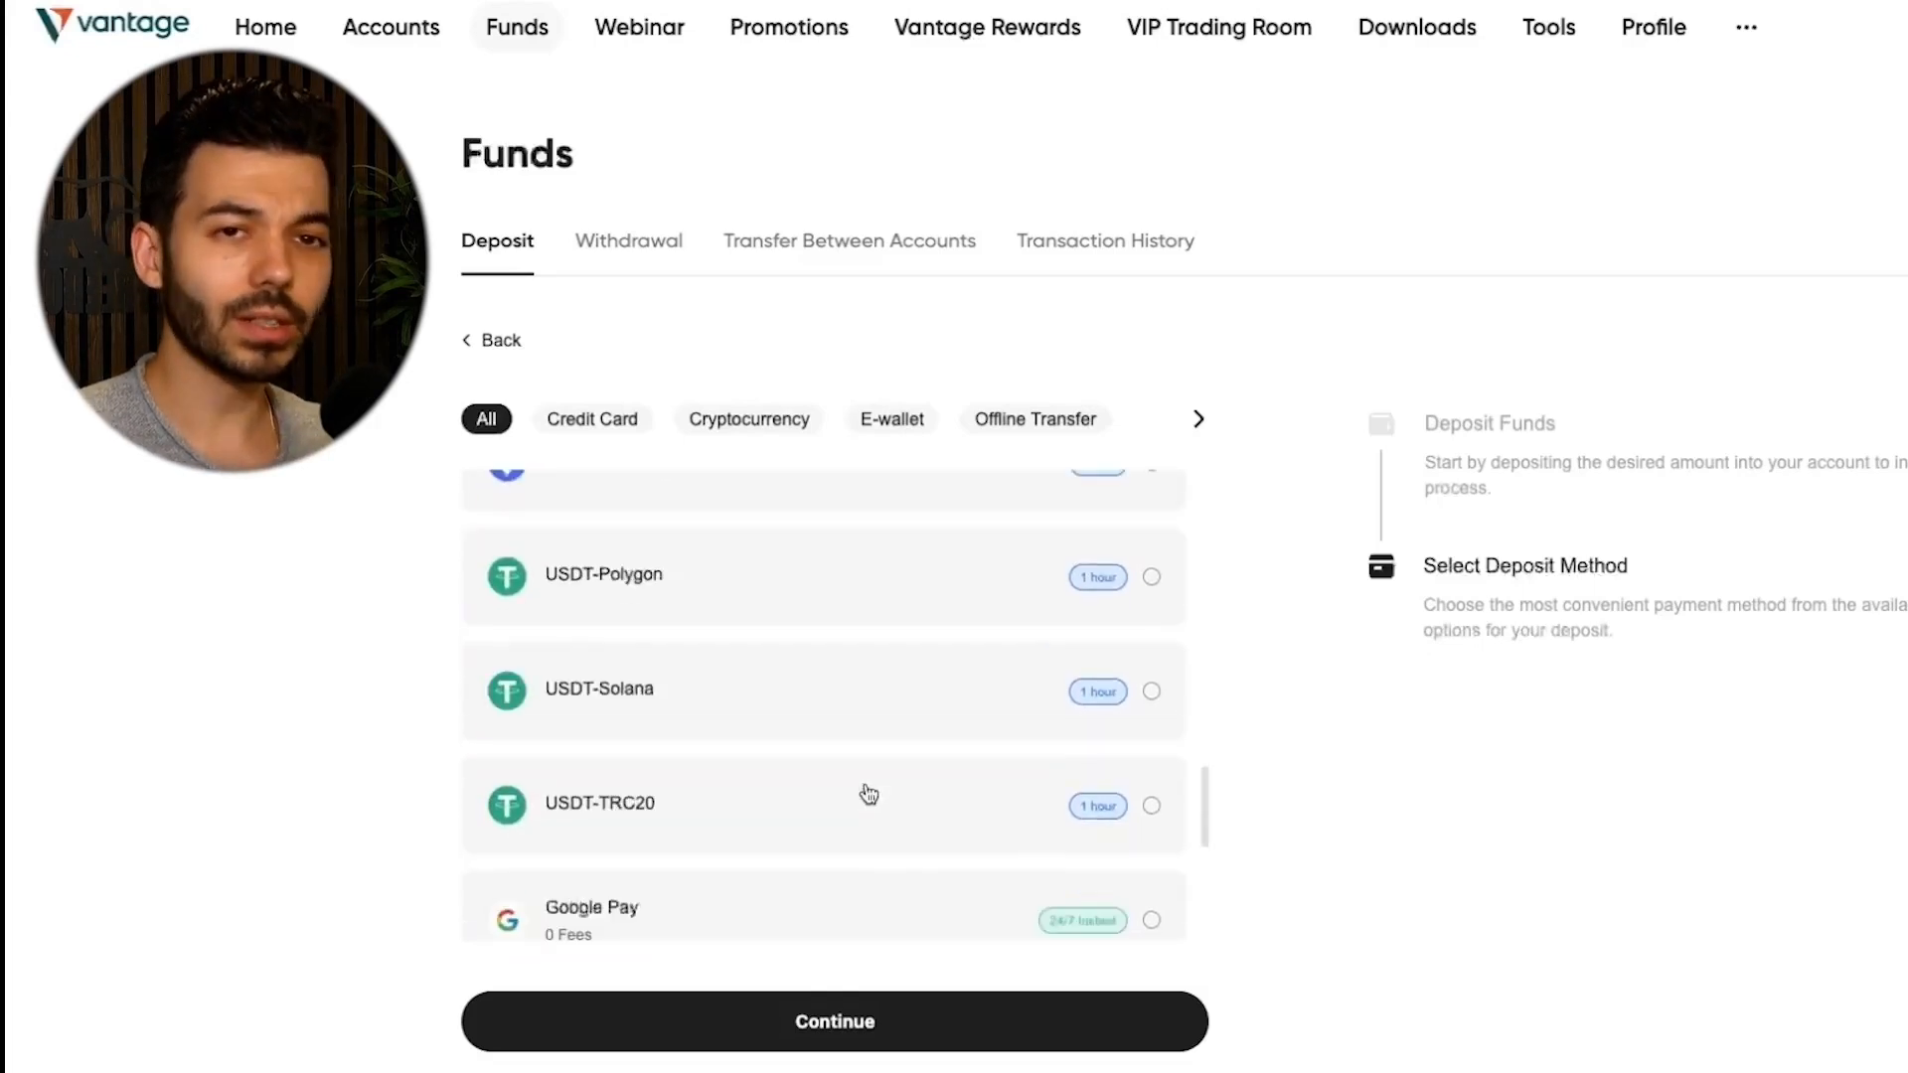
scroll(828, 666, "down", 1)
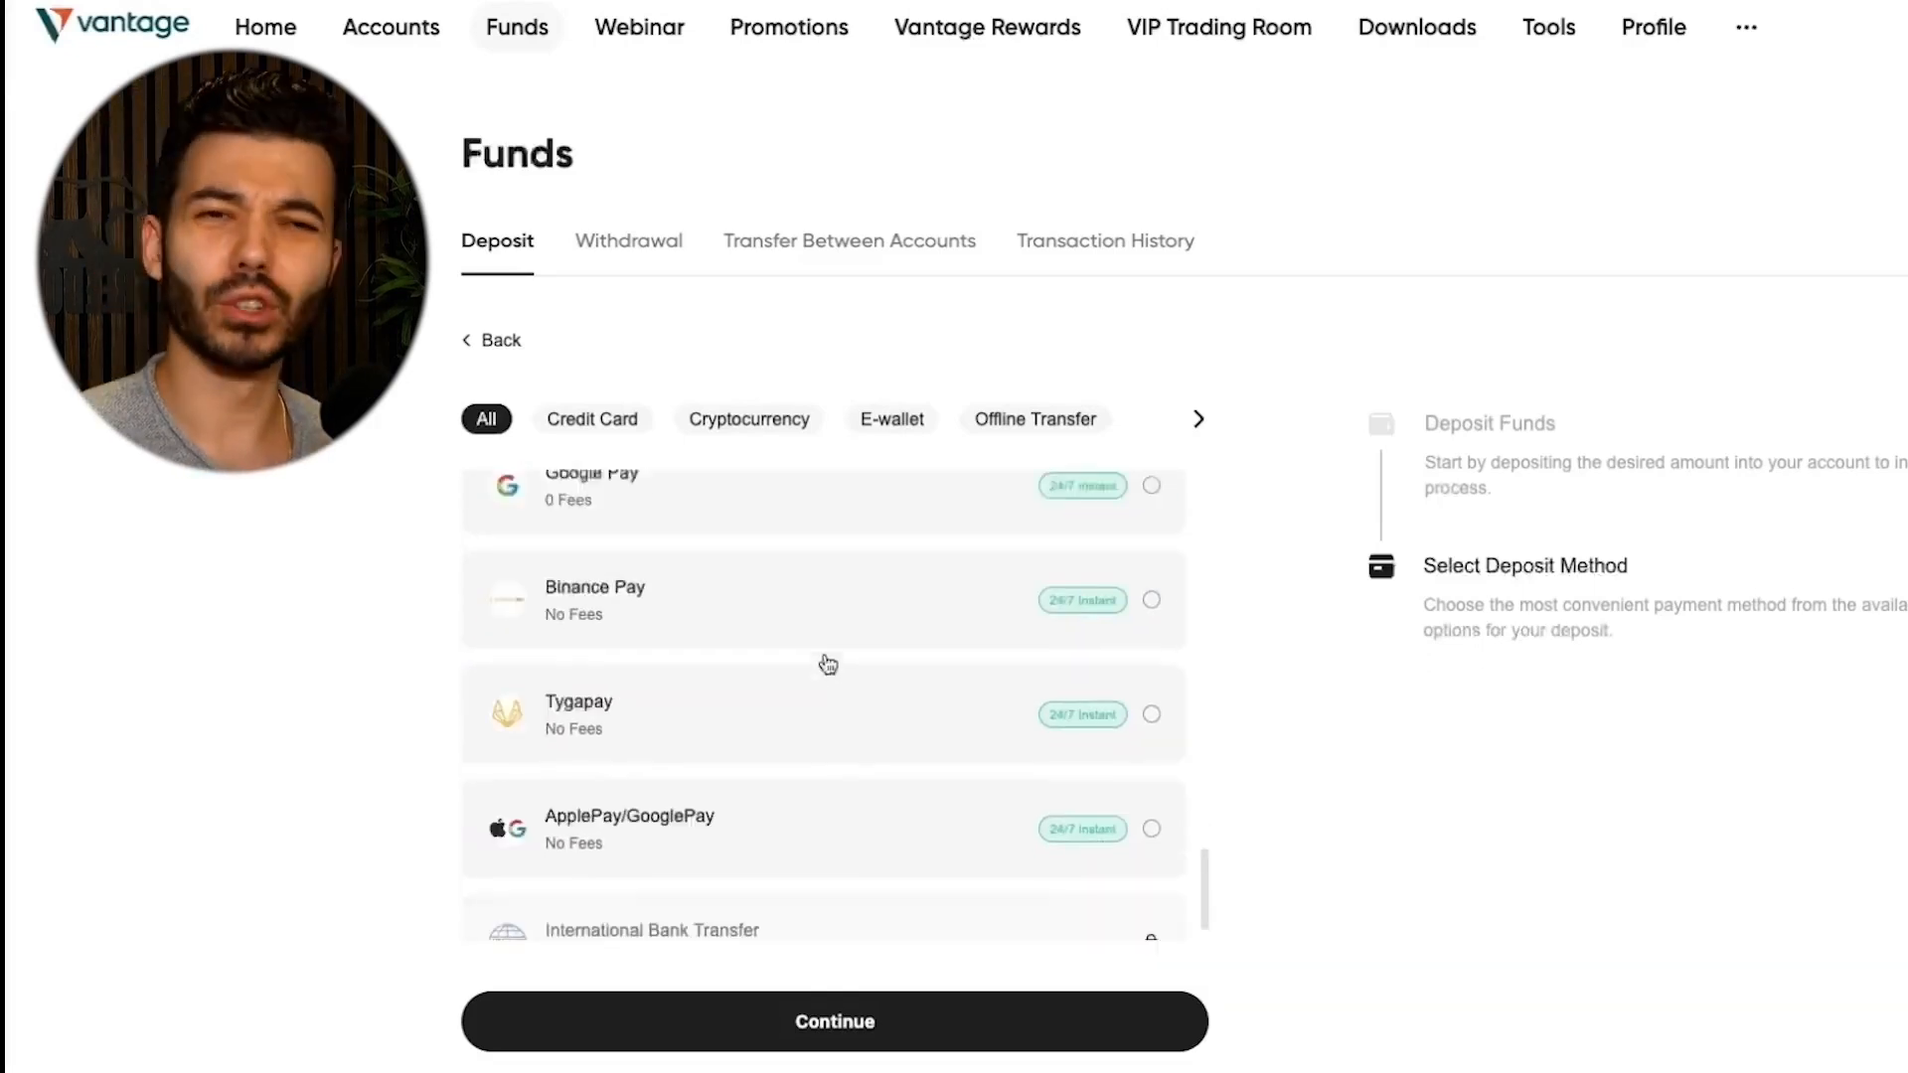
scroll(829, 709, "up", 5)
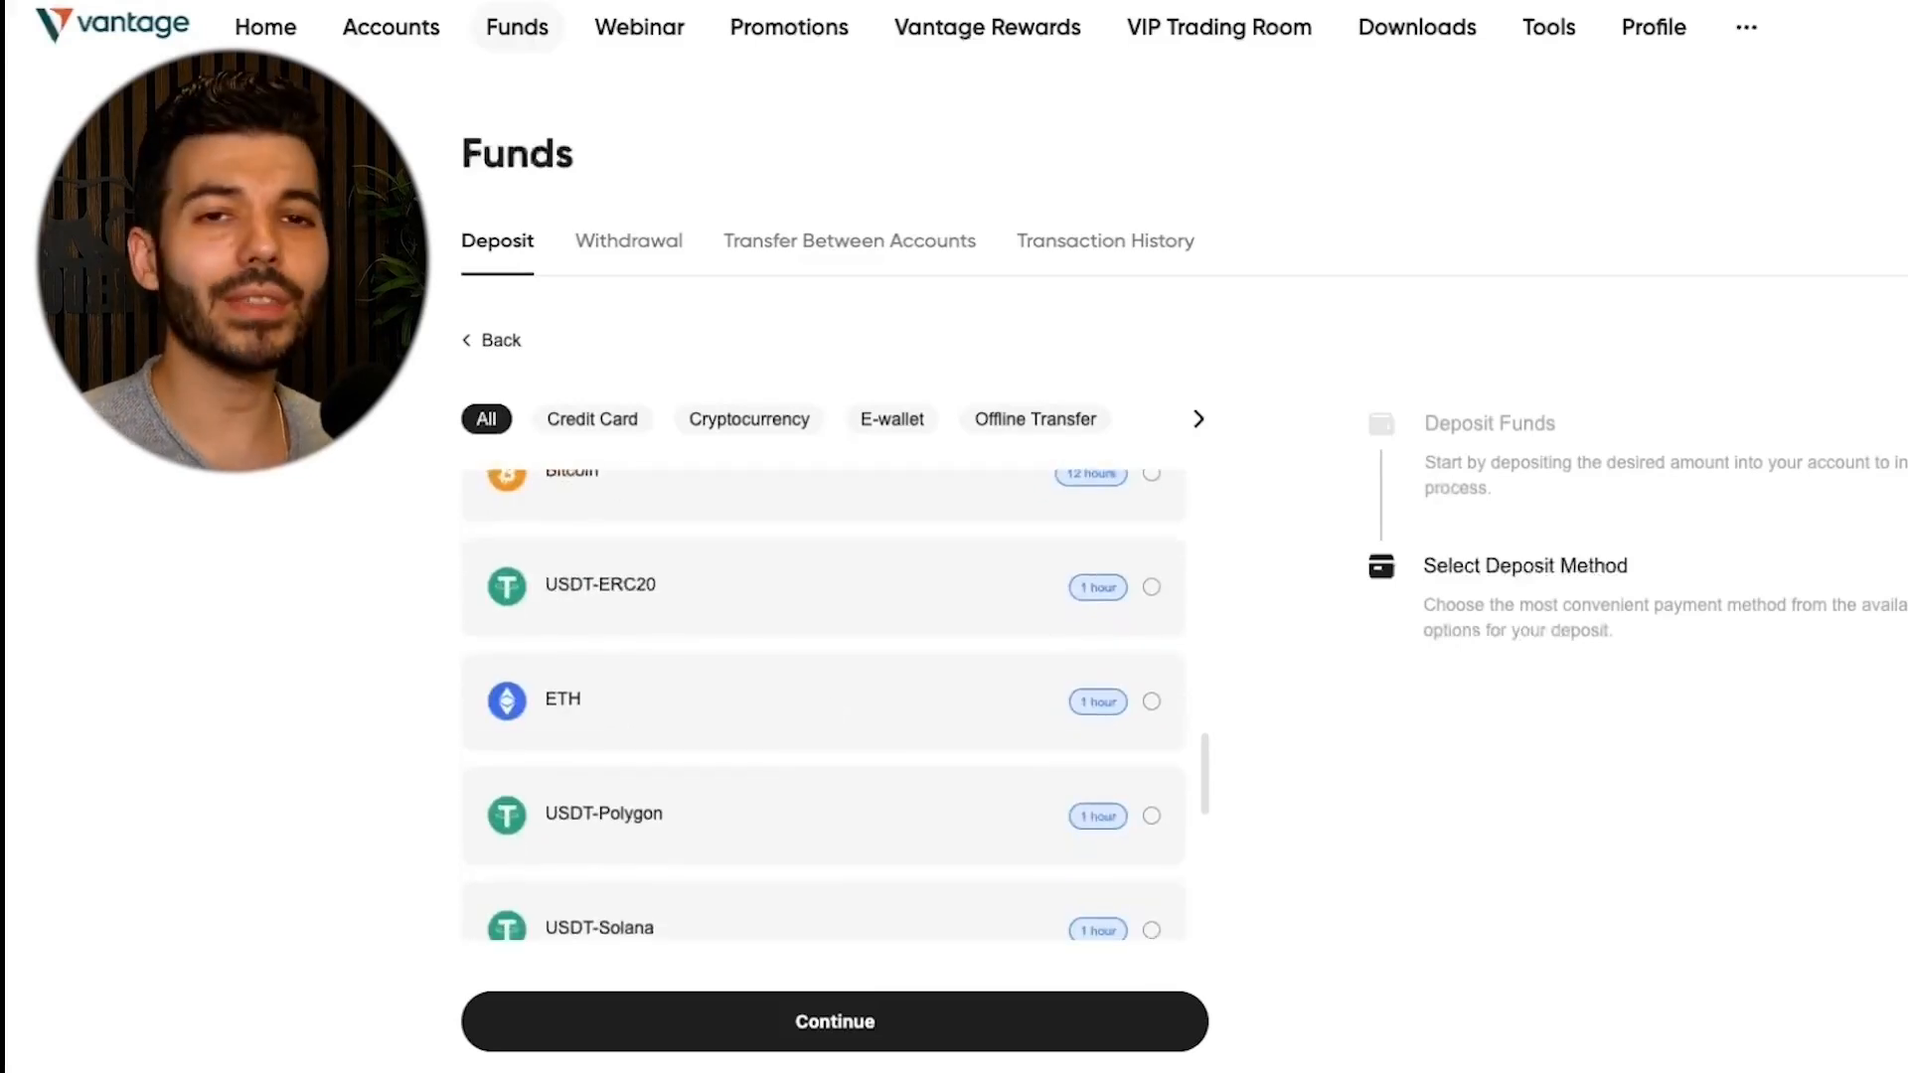